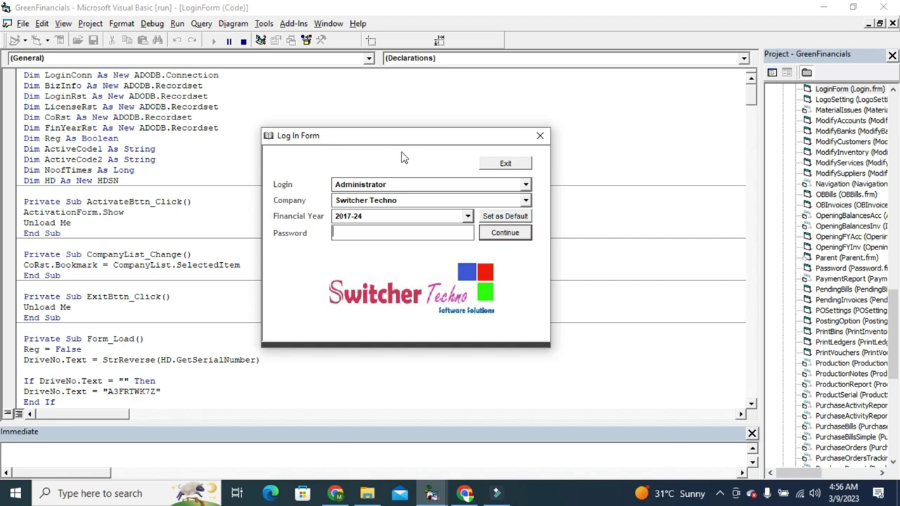
Step: Choose the Administrator login in the Log In Form
{"action": "left_click_drag", "start_coordinate": [414, 138], "coordinate": [415, 134]}
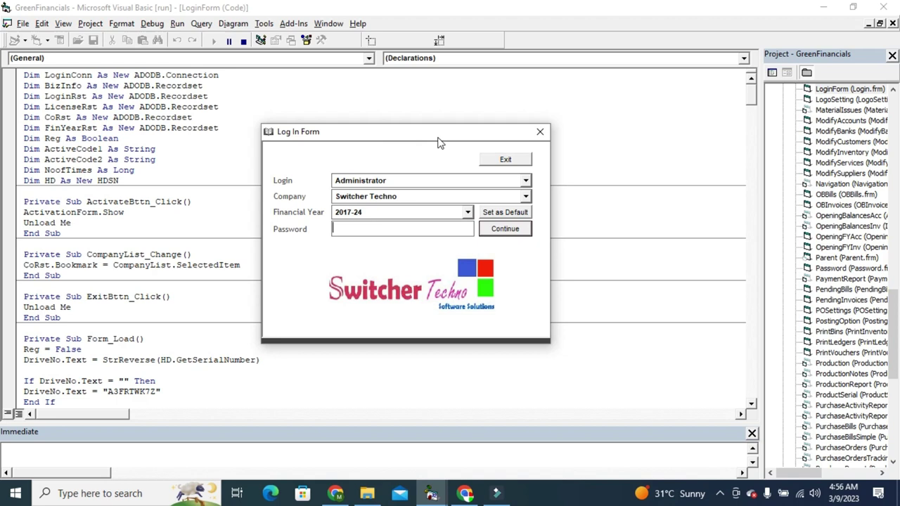
{"action": "left_click", "coordinate": [409, 232]}
{"action": "left_click", "coordinate": [449, 180]}
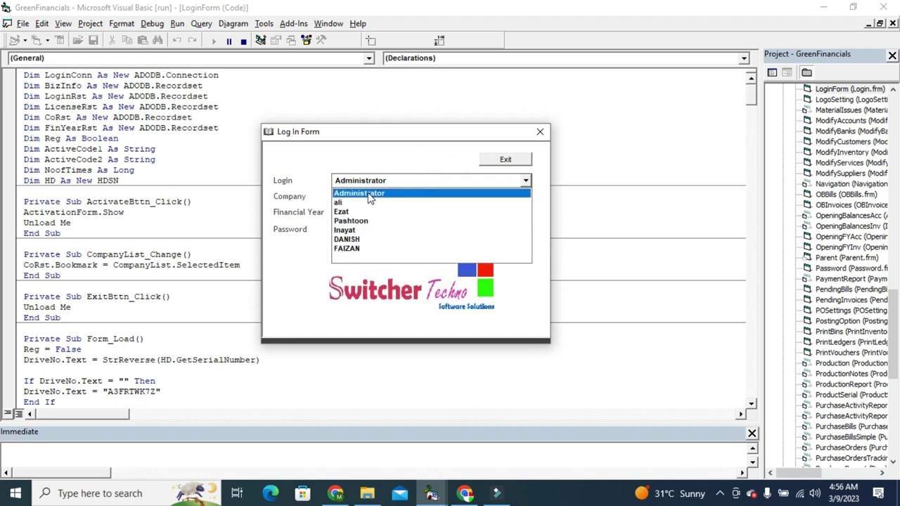
{"action": "left_click", "coordinate": [369, 196]}
{"action": "left_click", "coordinate": [367, 179]}
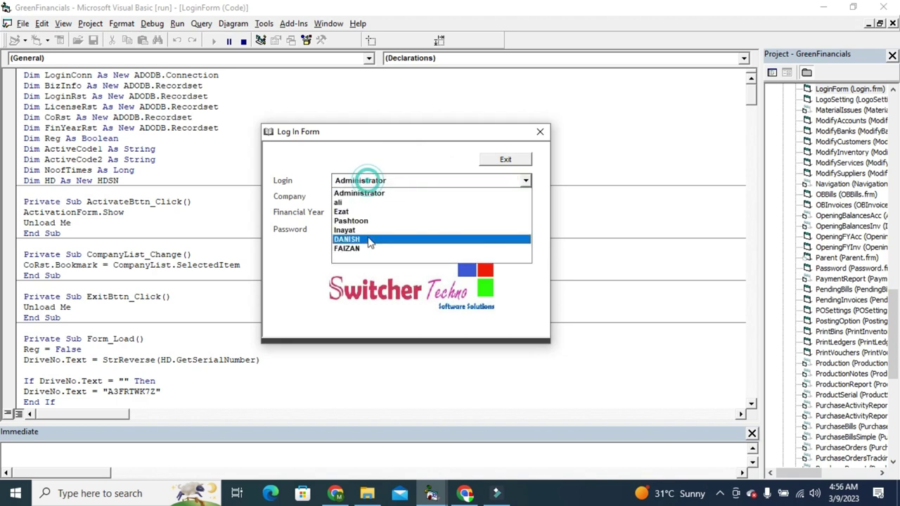
{"action": "left_click", "coordinate": [380, 195]}
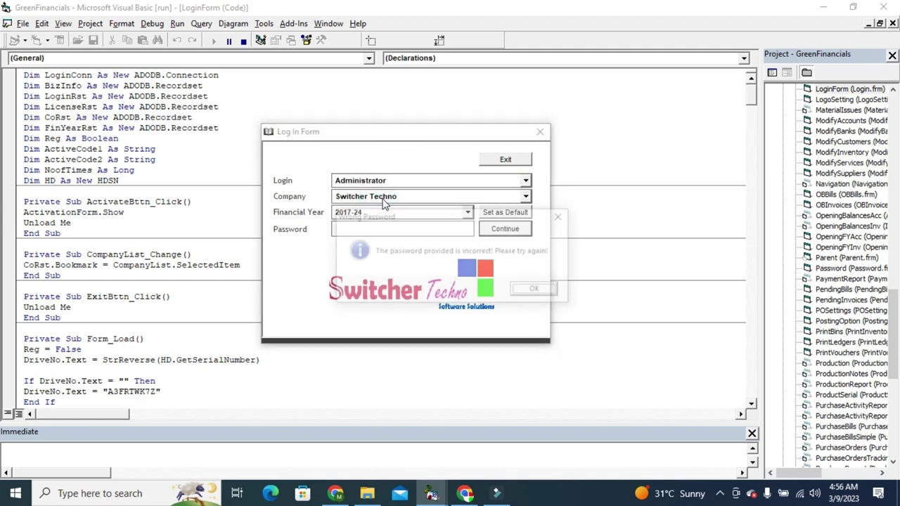
Step: Enter the account password and log in to the Switcher Techno company for financial year 2017-24
{"action": "type", "text": "xxx"}
{"action": "key", "text": "Return"}
{"action": "key", "text": "Return"}
{"action": "type", "text": "xx"}
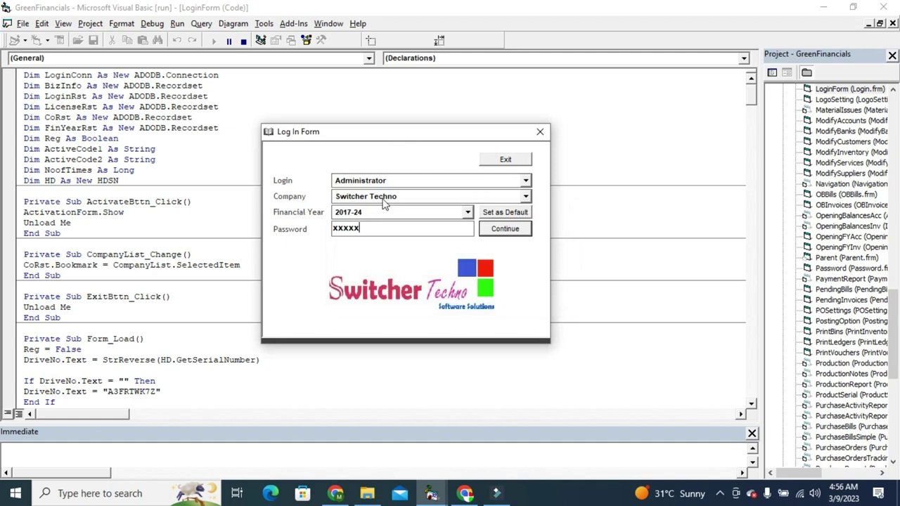
{"action": "key", "text": "Return"}
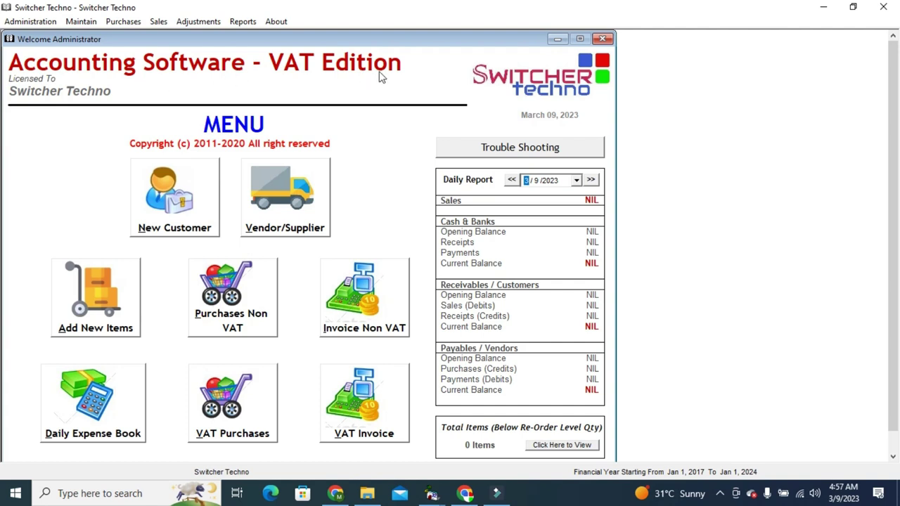
Step: Open the customer records, choose the Credit Customer type and go to the end of its customer list
{"action": "left_click", "coordinate": [204, 194]}
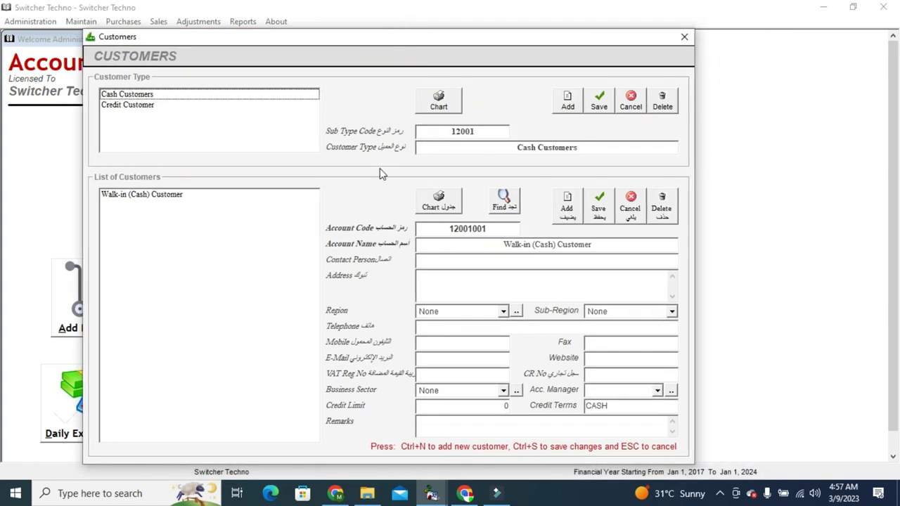
{"action": "left_click", "coordinate": [191, 97]}
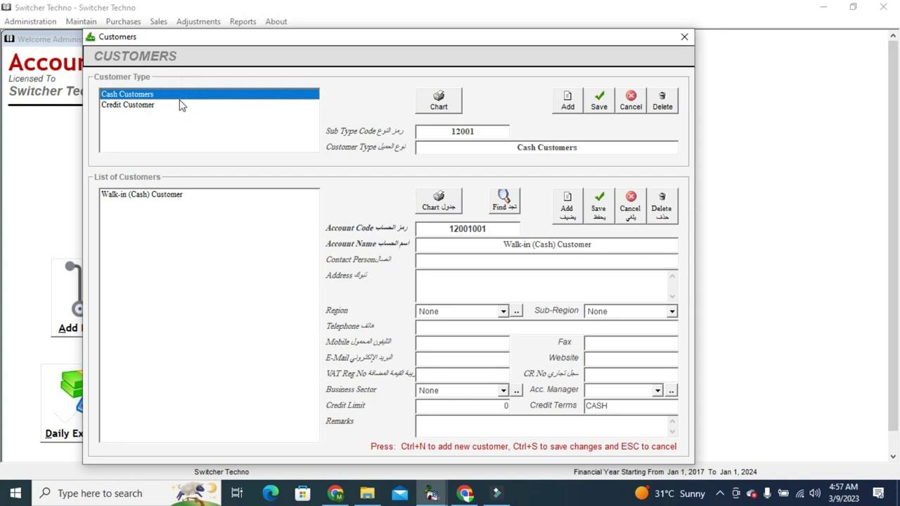
{"action": "left_click", "coordinate": [180, 106]}
{"action": "left_click_drag", "start_coordinate": [310, 303], "coordinate": [308, 415]}
{"action": "left_click", "coordinate": [314, 425]}
Step: Start a new credit customer with the account name ABC TRADI NG LLC
{"action": "left_click", "coordinate": [580, 204]}
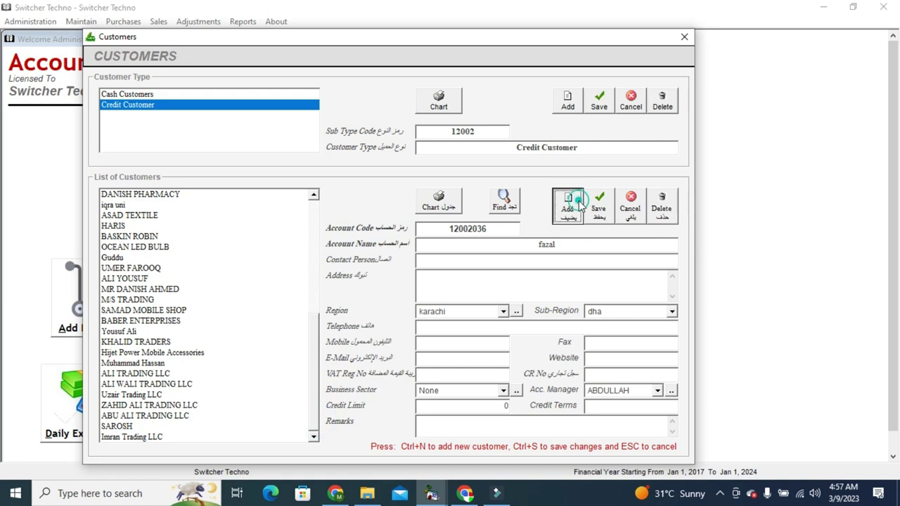
{"action": "type", "text": "S"}
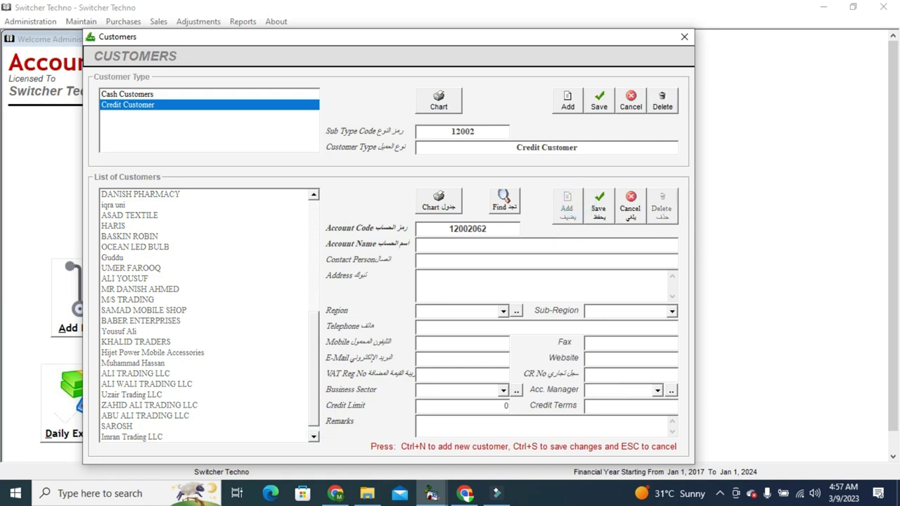
{"action": "type", "text": "BC TRADI NG LLC"}
{"action": "key", "text": "Tab"}
Step: Set the customer's region, sub-region and business sector to None and the account manager to *, and save the record
{"action": "key", "text": "Down"}
{"action": "key", "text": "Down"}
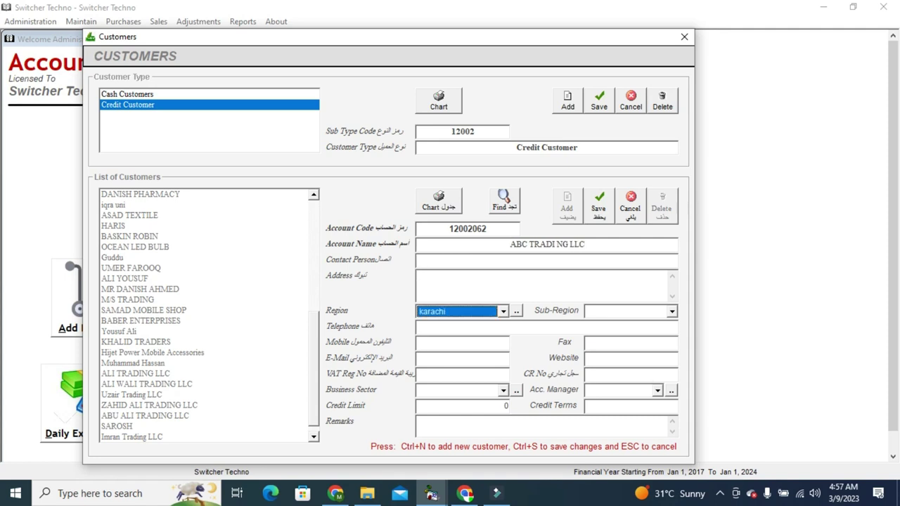
{"action": "key", "text": "Tab"}
{"action": "key", "text": "Down"}
{"action": "key", "text": "Tab"}
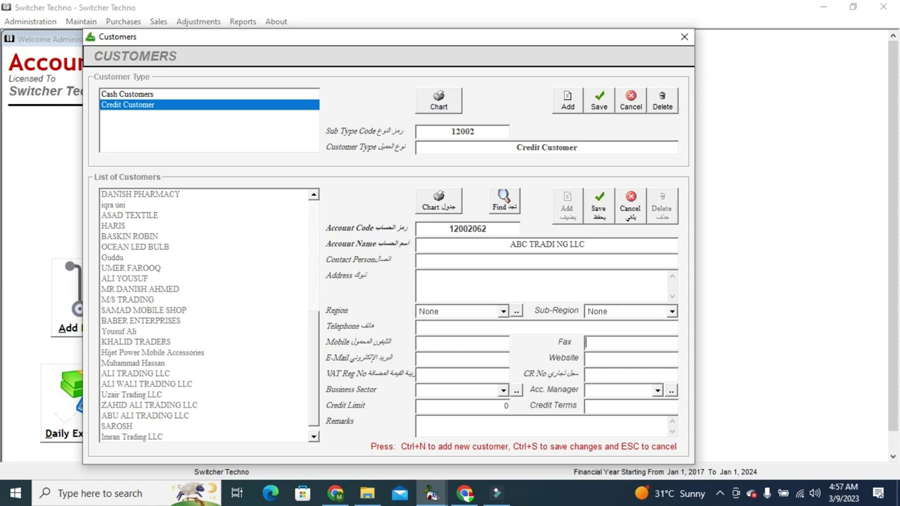
{"action": "key", "text": "Tab"}
{"action": "key", "text": "Down"}
{"action": "key", "text": "Tab"}
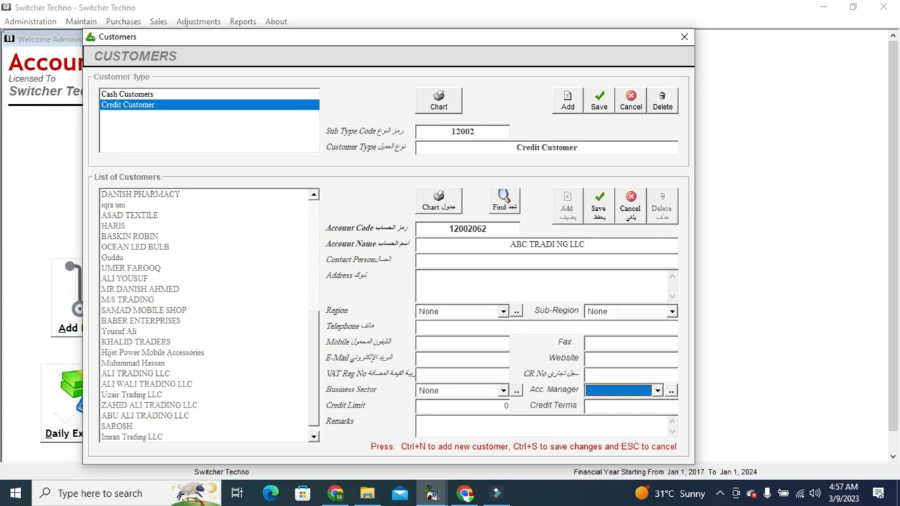
{"action": "key", "text": "Tab"}
{"action": "key", "text": "Tab"}
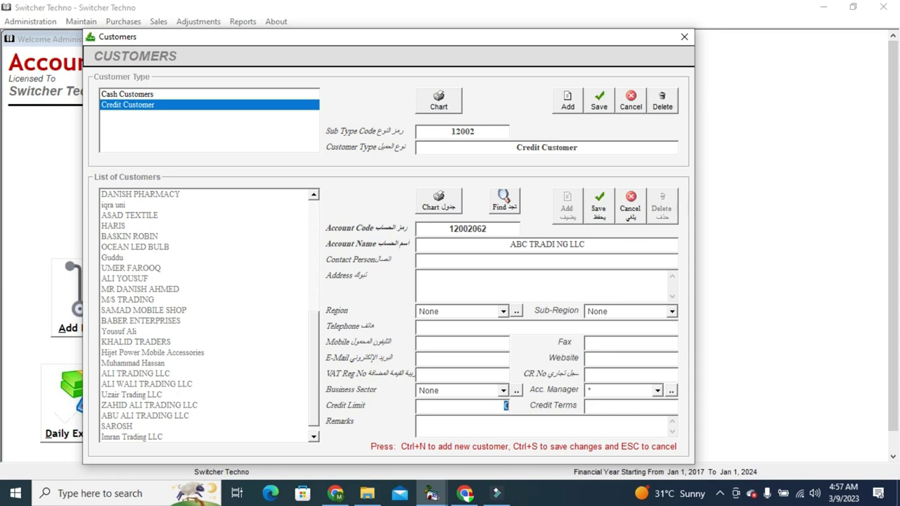
{"action": "left_click", "coordinate": [657, 402]}
{"action": "left_click", "coordinate": [603, 216]}
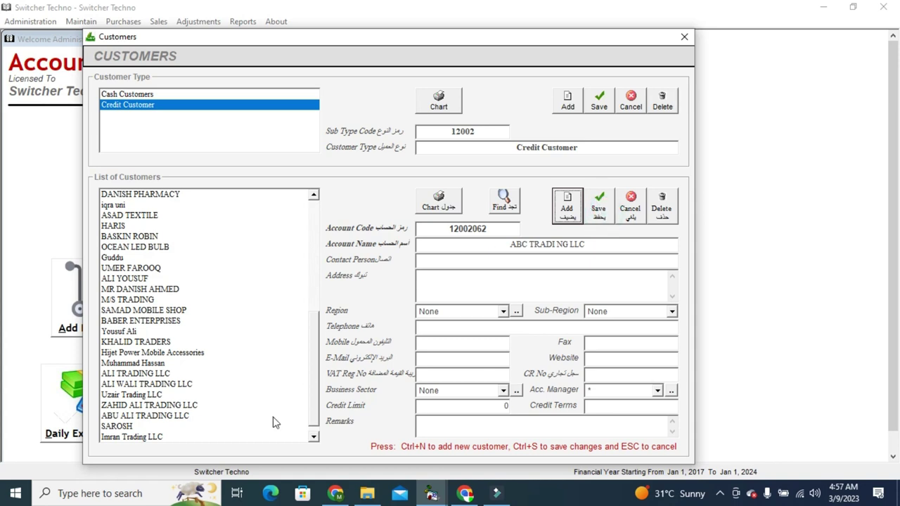
Step: Check the ABC TRADI NG LLC entry at the end of the customer list and close the customer records
{"action": "left_click", "coordinate": [314, 436]}
{"action": "left_click", "coordinate": [285, 436]}
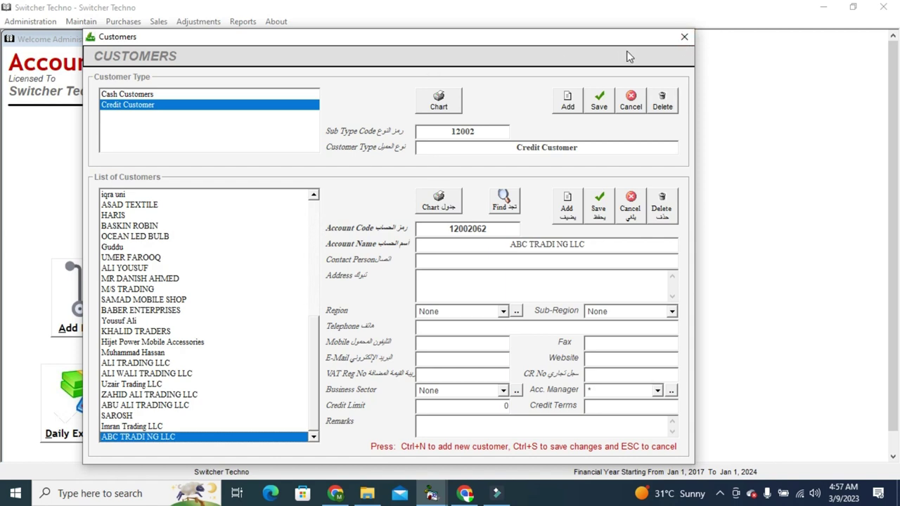
{"action": "left_click", "coordinate": [683, 36]}
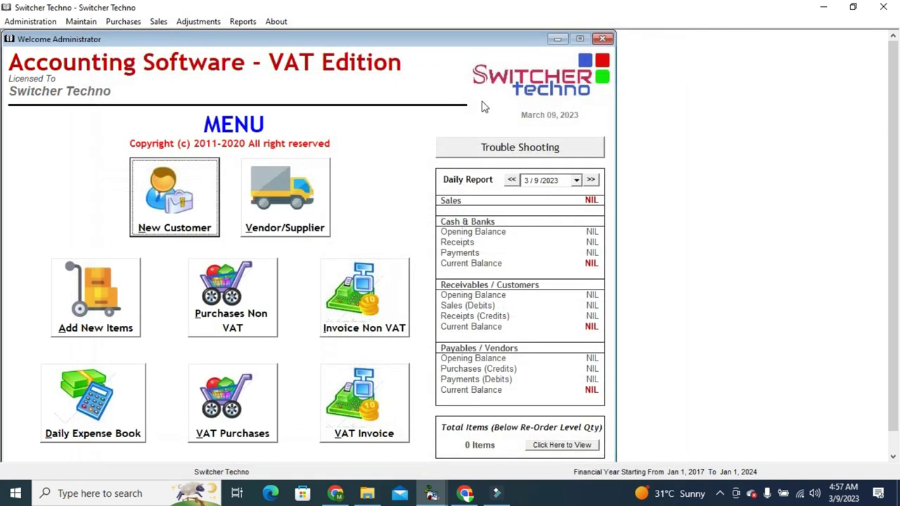
Step: View the Cash Purchase Vendors and Credit Vendors lists in the vendor records, and close the records
{"action": "left_click", "coordinate": [314, 169]}
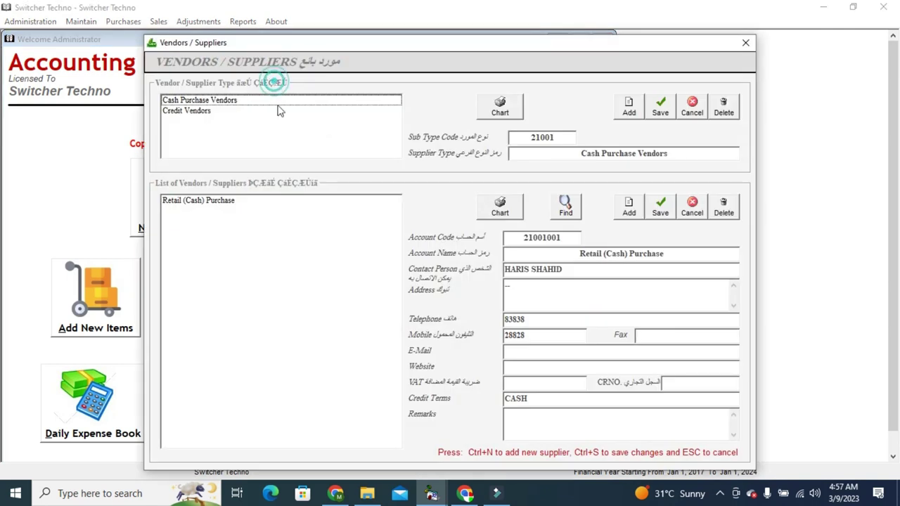
{"action": "left_click", "coordinate": [275, 112]}
{"action": "left_click", "coordinate": [247, 103]}
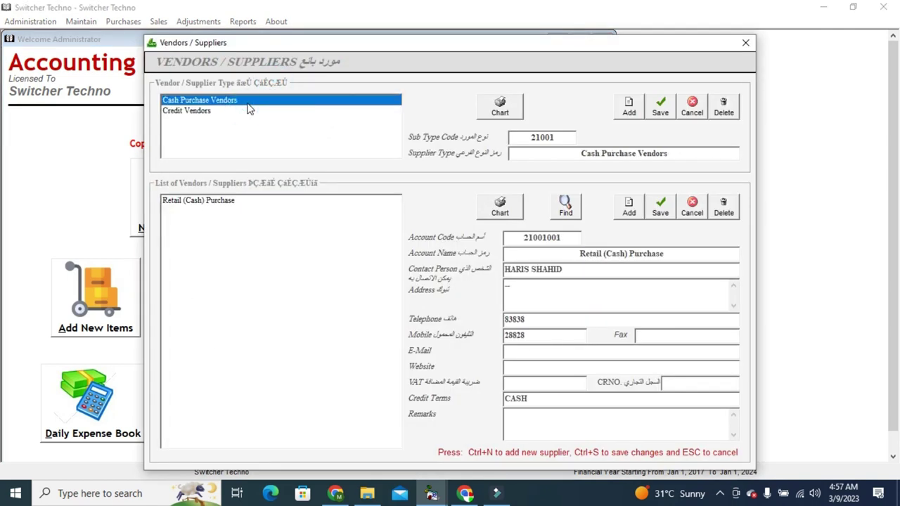
{"action": "left_click", "coordinate": [249, 112]}
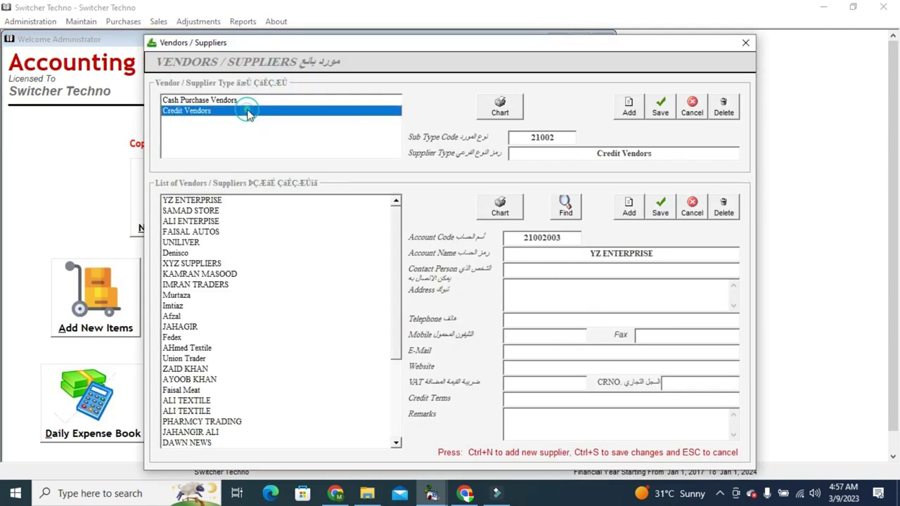
{"action": "left_click", "coordinate": [746, 43]}
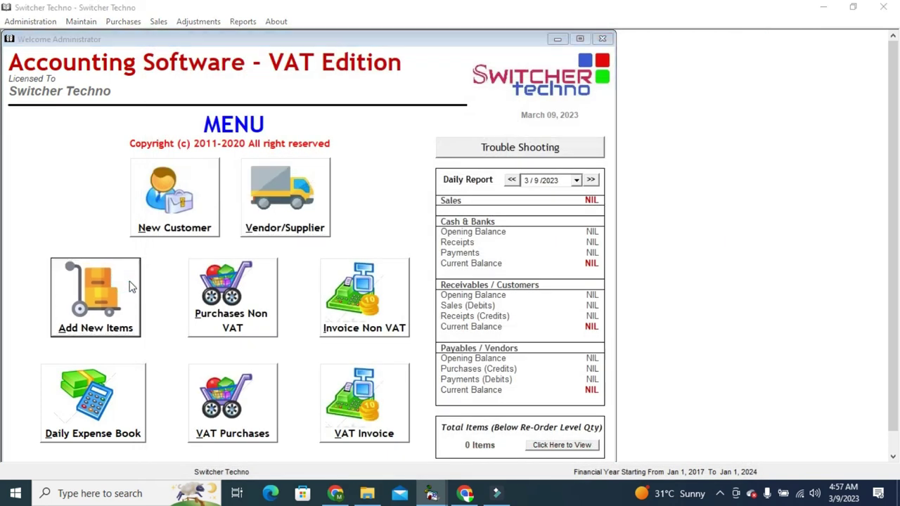
Step: Open the chart of inventory and save a new main category named WATCHES
{"action": "left_click", "coordinate": [130, 286]}
{"action": "left_click", "coordinate": [637, 105]}
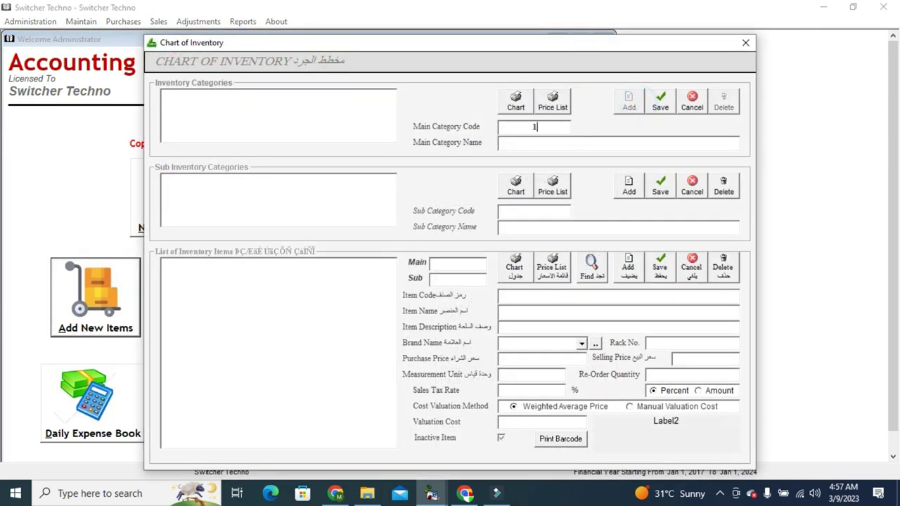
{"action": "type", "text": "wATCHES"}
{"action": "left_click", "coordinate": [659, 102]}
Step: Add a sub-category named ROLEX under WATCHES, save it and select it
{"action": "left_click", "coordinate": [628, 185]}
{"action": "type", "text": "ROLEX"}
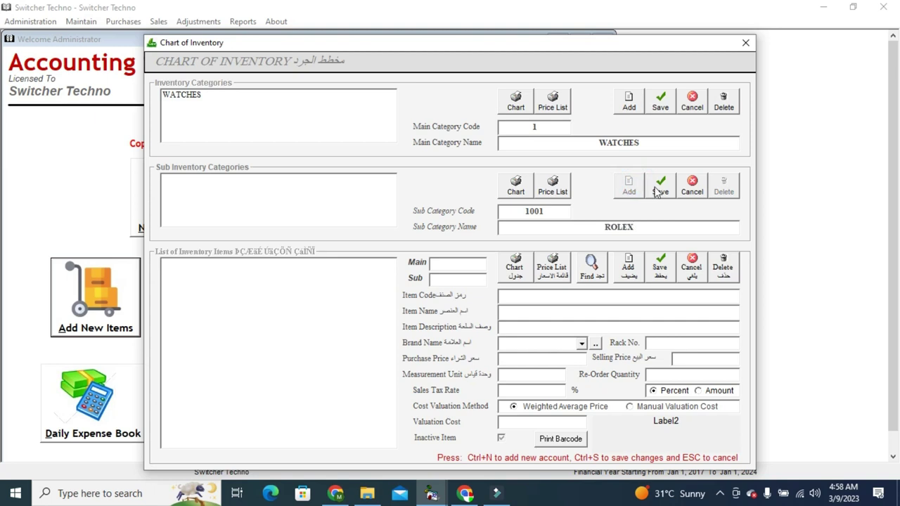
{"action": "left_click", "coordinate": [659, 188]}
{"action": "left_click", "coordinate": [347, 182]}
{"action": "left_click", "coordinate": [631, 198]}
{"action": "left_click", "coordinate": [693, 188]}
{"action": "left_click", "coordinate": [300, 178]}
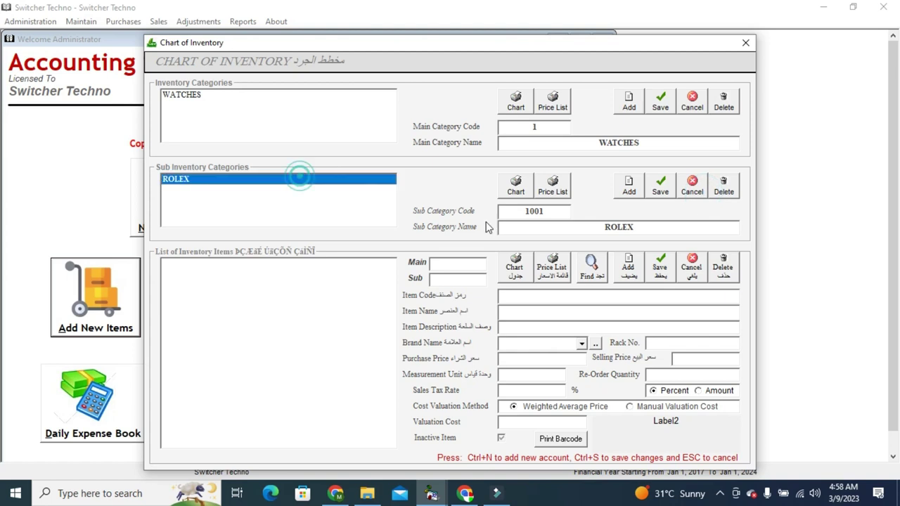
Step: Add an inventory item named ROLEX 2002 under the ROLEX sub-category
{"action": "left_click", "coordinate": [630, 276]}
{"action": "type", "text": "RO"}
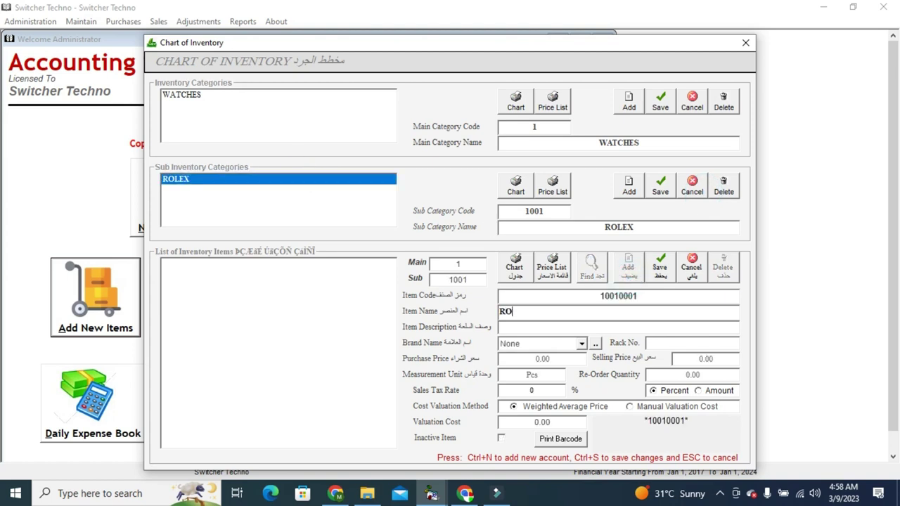
{"action": "type", "text": "LEX ASKDJAKD"}
{"action": "key", "text": "BackSpace"}
{"action": "key", "text": "BackSpace"}
{"action": "key", "text": "BackSpace"}
{"action": "key", "text": "BackSpace"}
{"action": "key", "text": "BackSpace"}
{"action": "key", "text": "BackSpace"}
{"action": "type", "text": "2002"}
Step: Set the item's purchase price to 1200 and its selling price to 1500, leaving description and rack number empty
{"action": "left_click", "coordinate": [501, 327]}
{"action": "key", "text": "Tab"}
{"action": "key", "text": "Tab"}
{"action": "key", "text": "Tab"}
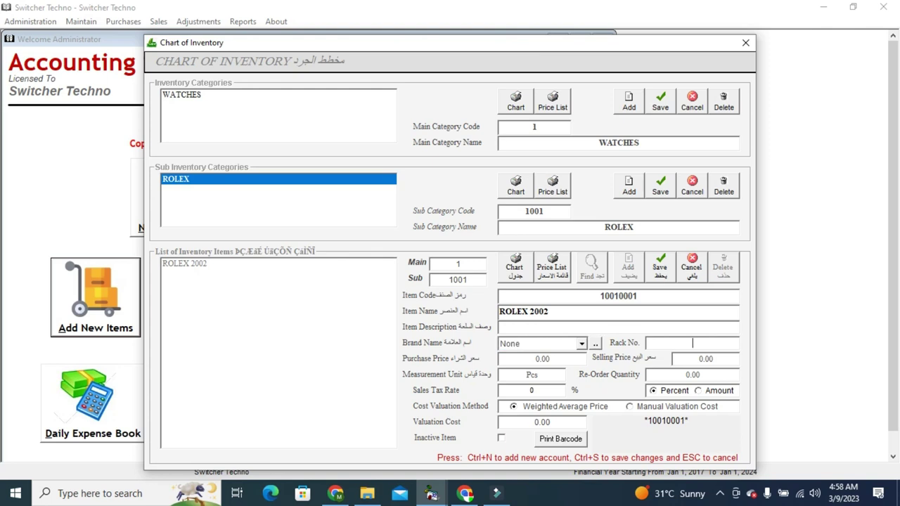
{"action": "key", "text": "Tab"}
{"action": "type", "text": "1200"}
{"action": "key", "text": "Tab"}
{"action": "type", "text": "1500"}
{"action": "key", "text": "Tab"}
Step: Set the item's sales tax rate to 0%, save the item and close the chart of inventory
{"action": "left_click", "coordinate": [549, 390]}
{"action": "type", "text": "5"}
{"action": "double_click", "coordinate": [535, 392]}
{"action": "left_click", "coordinate": [659, 267]}
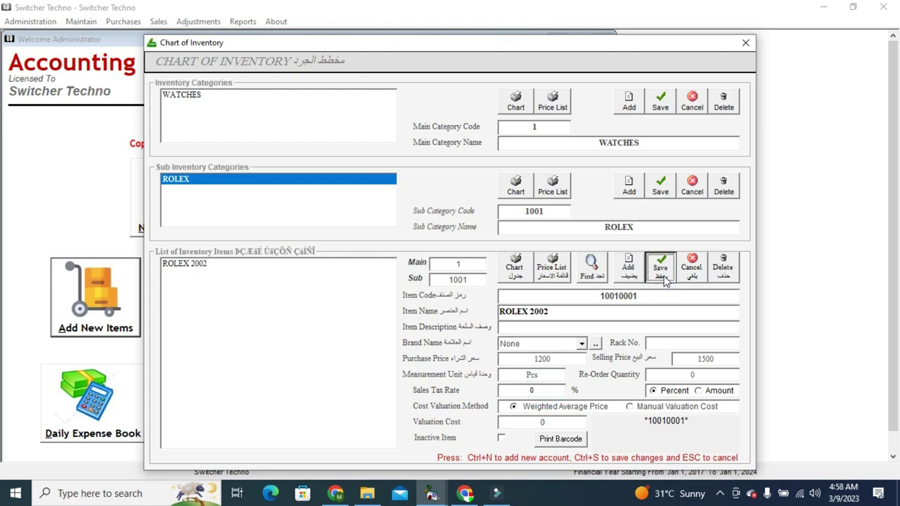
{"action": "left_click", "coordinate": [291, 302]}
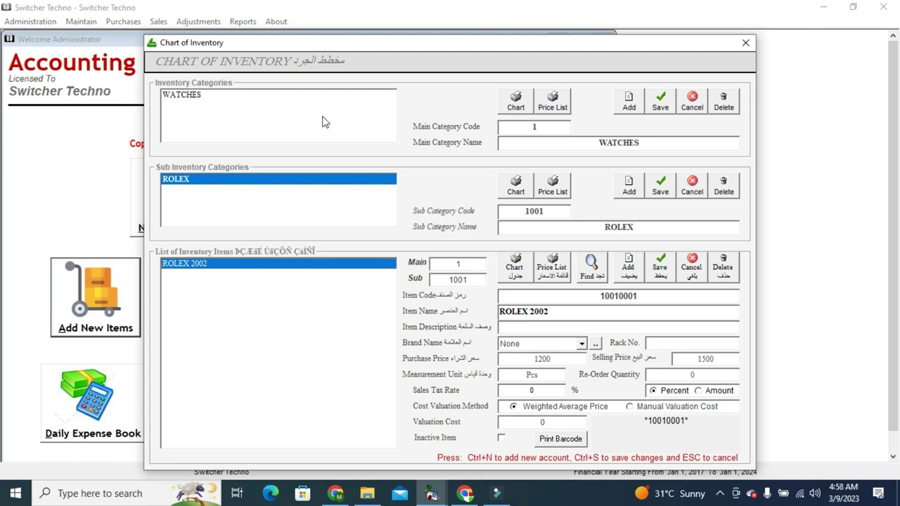
{"action": "left_click", "coordinate": [743, 45]}
Step: Open a VAT purchase and choose ALI ENTERPISE as the vendor
{"action": "left_click", "coordinate": [258, 314]}
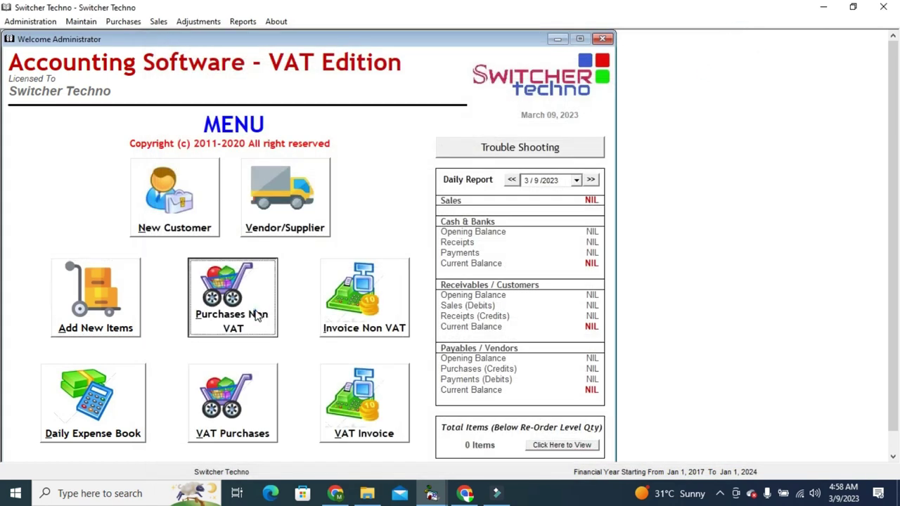
{"action": "left_click", "coordinate": [256, 404]}
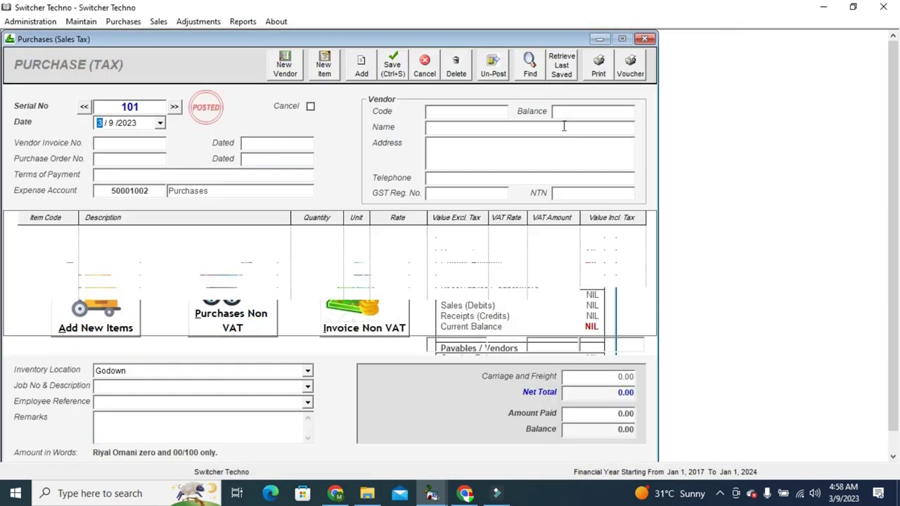
{"action": "left_click", "coordinate": [498, 115]}
{"action": "key", "text": "Down"}
{"action": "key", "text": "Down"}
{"action": "key", "text": "Down"}
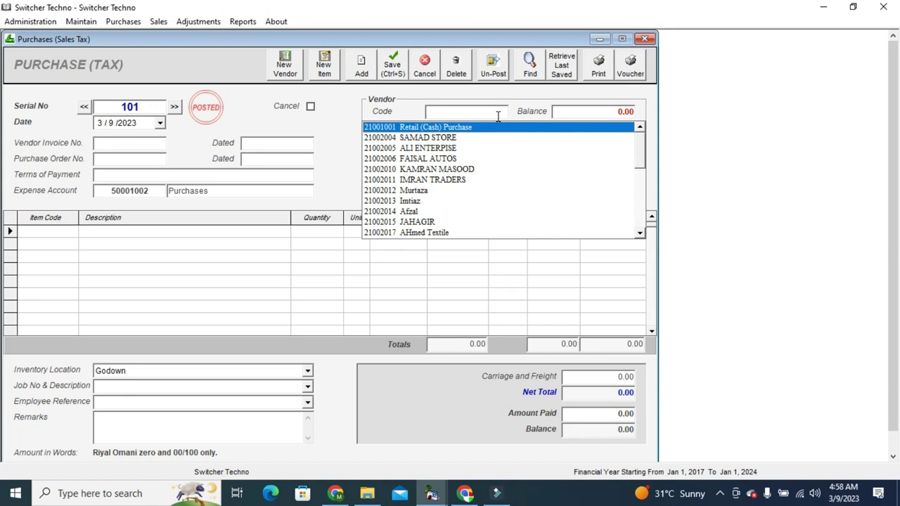
{"action": "key", "text": "Return"}
Step: Enter the vendor invoice number and go on to the first item line of the purchase
{"action": "left_click", "coordinate": [161, 143]}
{"action": "type", "text": "93"}
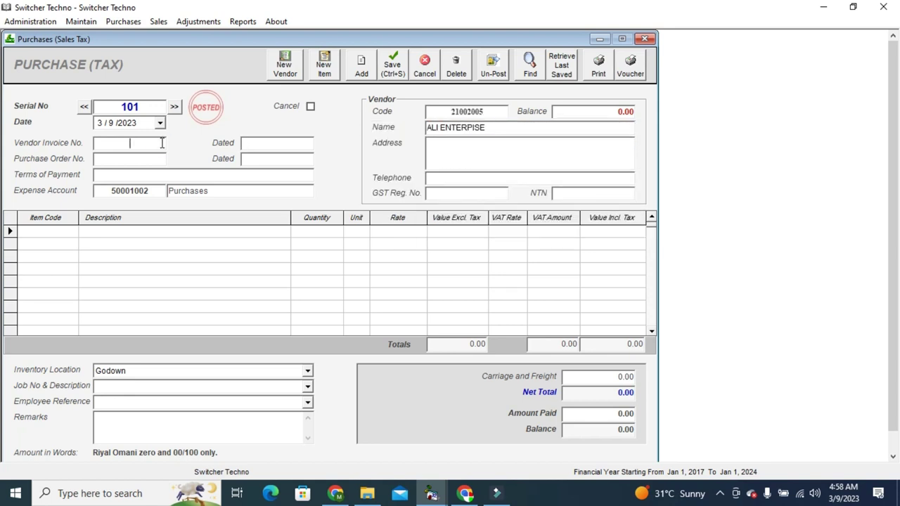
{"action": "type", "text": "99"}
{"action": "key", "text": "Return"}
{"action": "key", "text": "Return"}
{"action": "key", "text": "Return"}
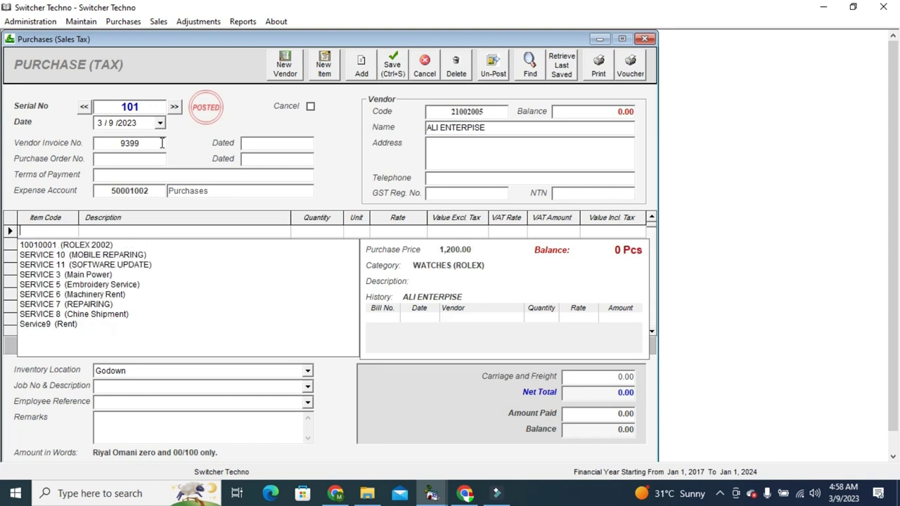
Step: Look up the item with "rol" and add ROLEX 2002 to the first purchase line
{"action": "type", "text": "rol"}
{"action": "key", "text": "Down"}
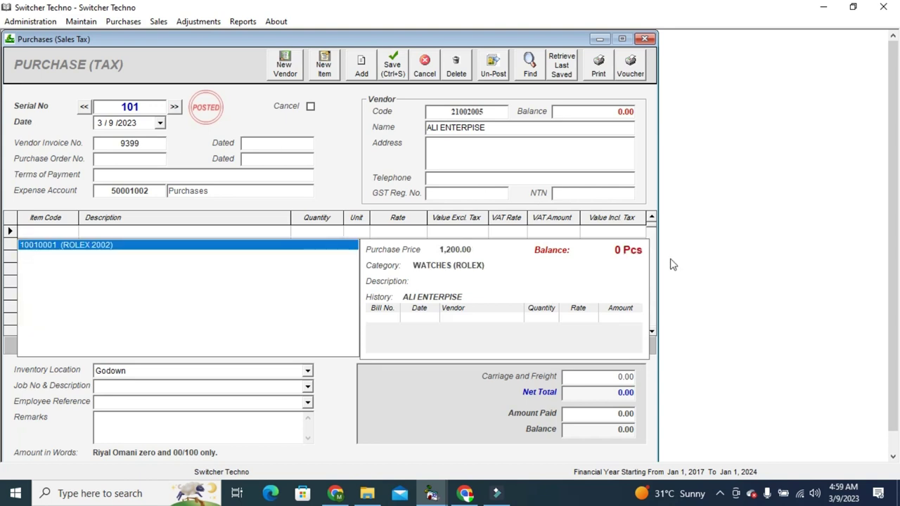
{"action": "key", "text": "Return"}
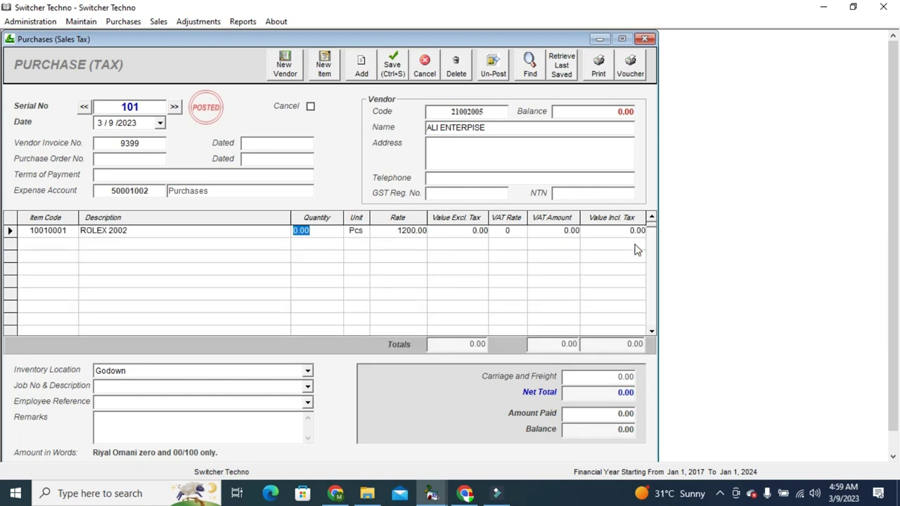
Step: Set the ROLEX 2002 purchase line's quantity to 20 and its VAT rate to 5, and complete the line
{"action": "type", "text": "20"}
{"action": "key", "text": "Return"}
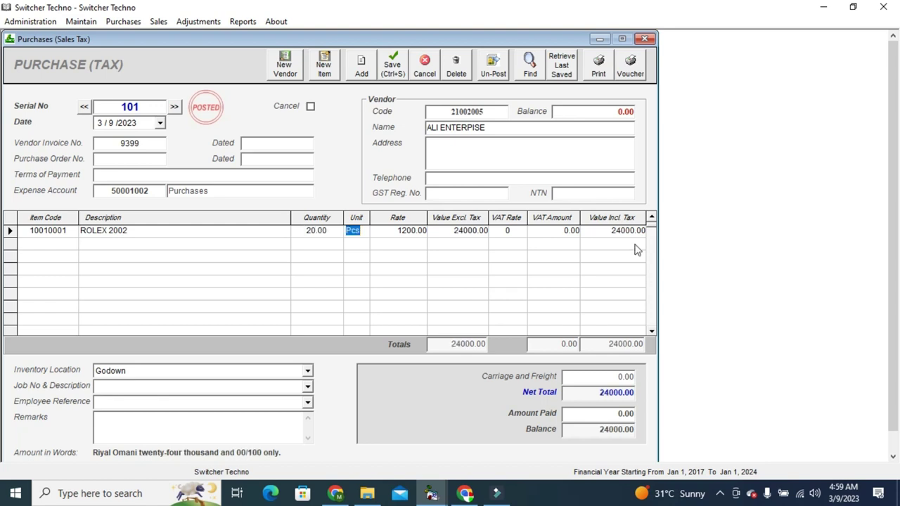
{"action": "key", "text": "Return"}
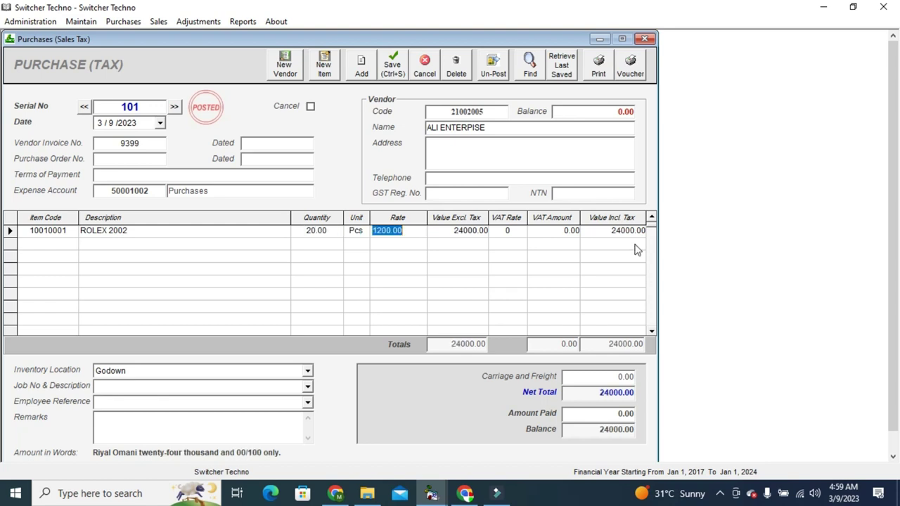
{"action": "key", "text": "Return"}
{"action": "key", "text": "Return"}
{"action": "type", "text": "5"}
{"action": "key", "text": "Return"}
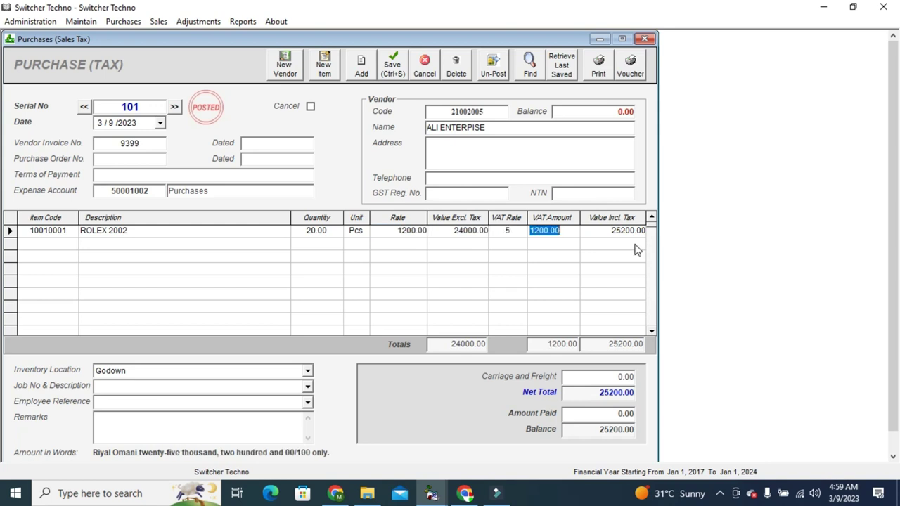
{"action": "key", "text": "Left"}
{"action": "key", "text": "Right"}
{"action": "key", "text": "Return"}
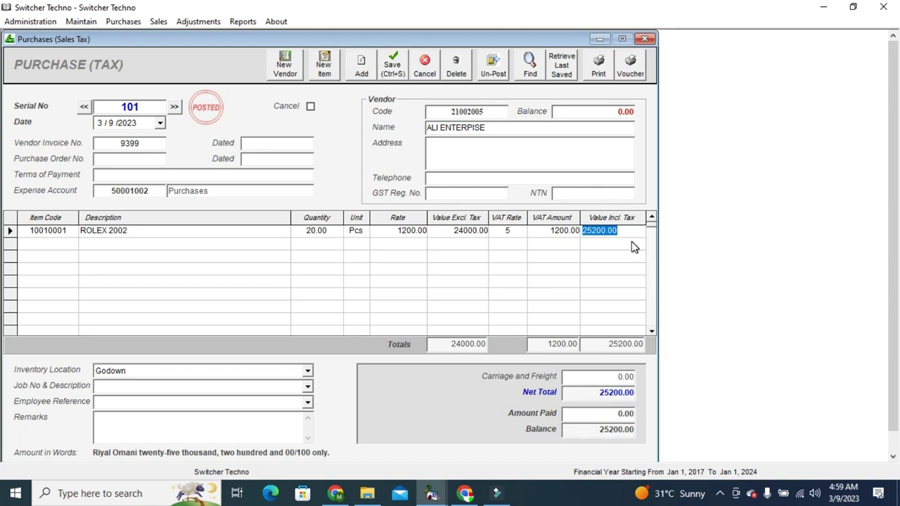
{"action": "left_click", "coordinate": [612, 236]}
{"action": "key", "text": "Return"}
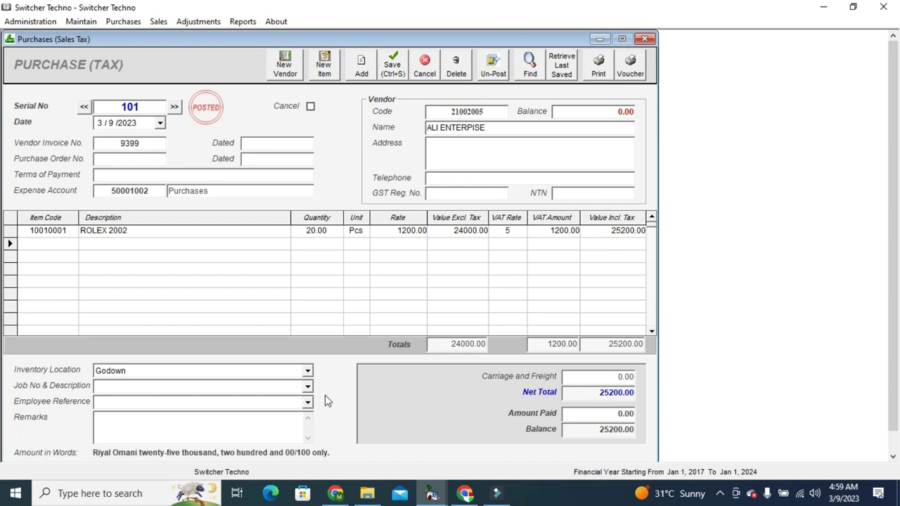
Step: Keep Godown as the purchase's inventory location and set the amount paid to 3000
{"action": "left_click", "coordinate": [307, 370]}
{"action": "left_click", "coordinate": [308, 372]}
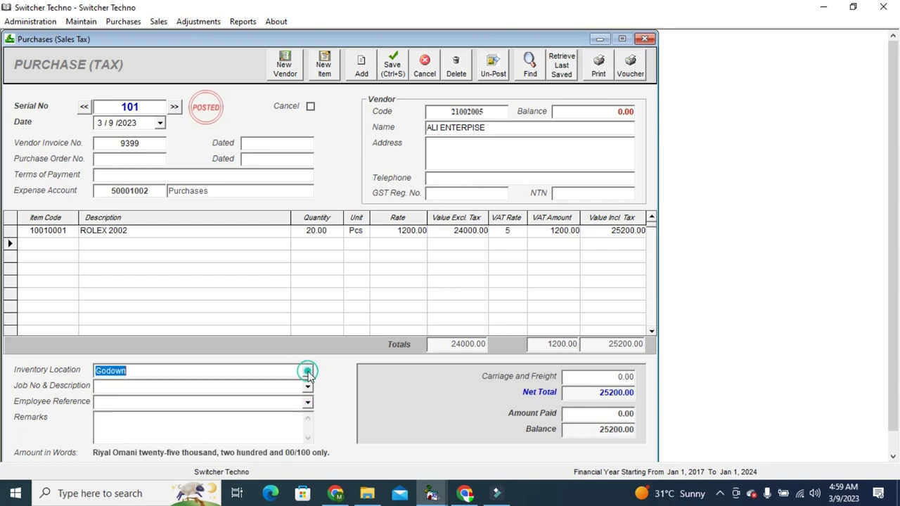
{"action": "left_click", "coordinate": [616, 412]}
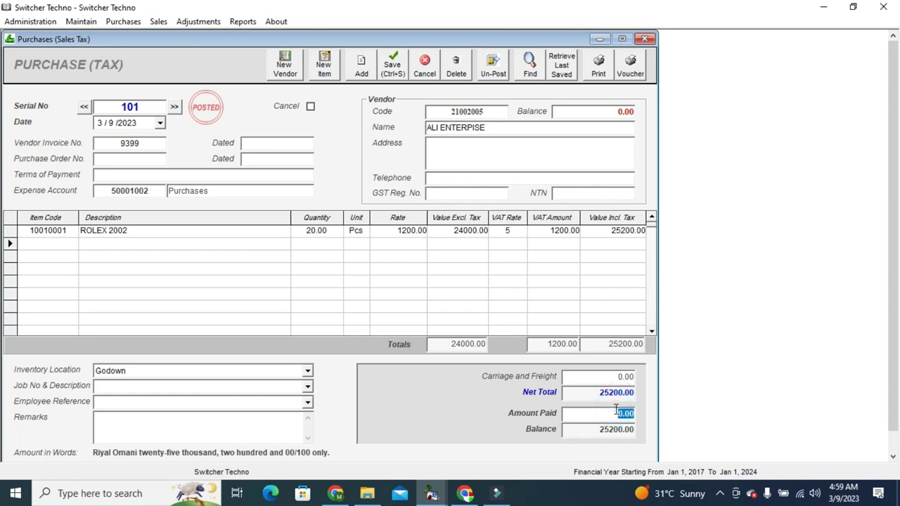
{"action": "type", "text": "3000"}
{"action": "left_click", "coordinate": [591, 429]}
Step: Open the purchase invoice's print preview, bring up the printer selection and close the preview
{"action": "left_click", "coordinate": [598, 69]}
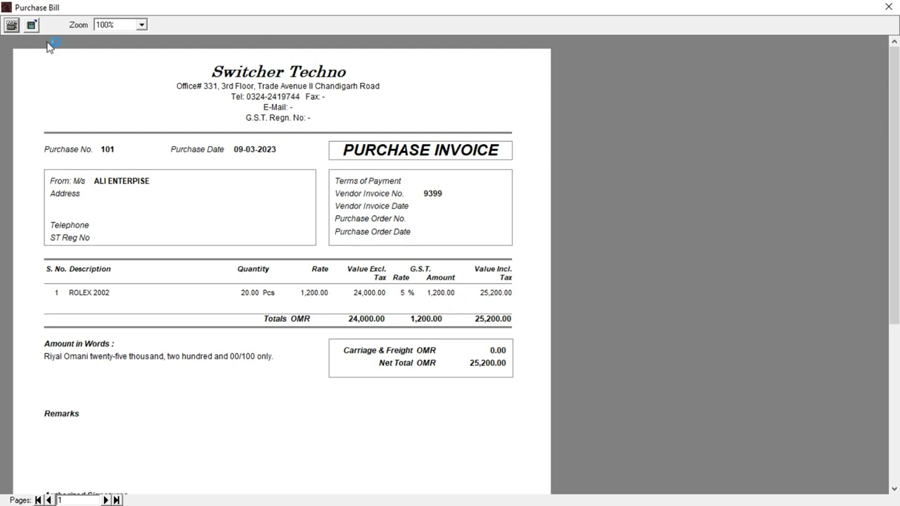
{"action": "left_click", "coordinate": [20, 30]}
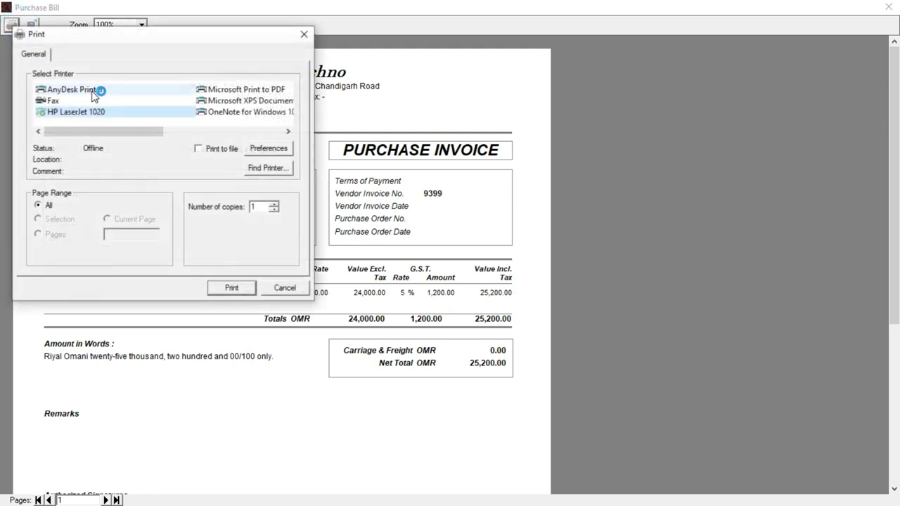
{"action": "left_click", "coordinate": [887, 7]}
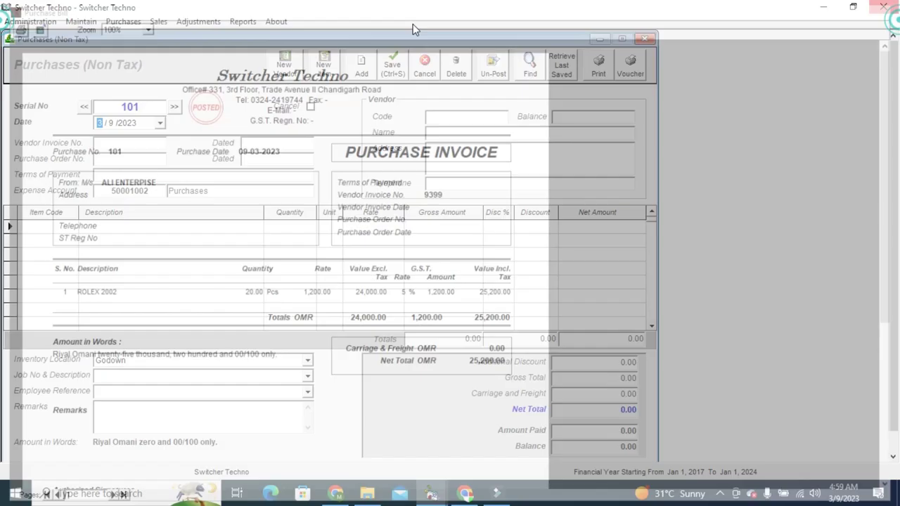
Step: Open the accounts ledgers, look up ALI ENTERPISE and display that vendor's ledger
{"action": "left_click", "coordinate": [243, 21]}
{"action": "left_click", "coordinate": [346, 296]}
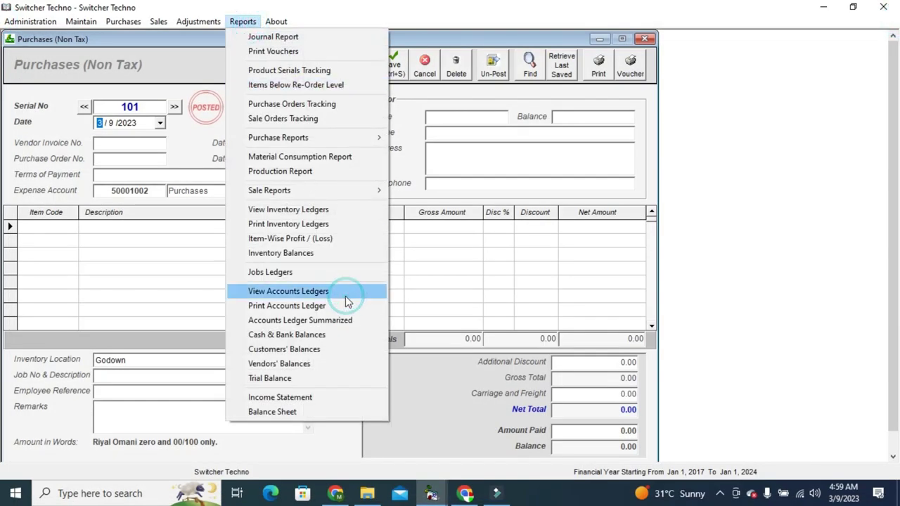
{"action": "type", "text": "ALI E"}
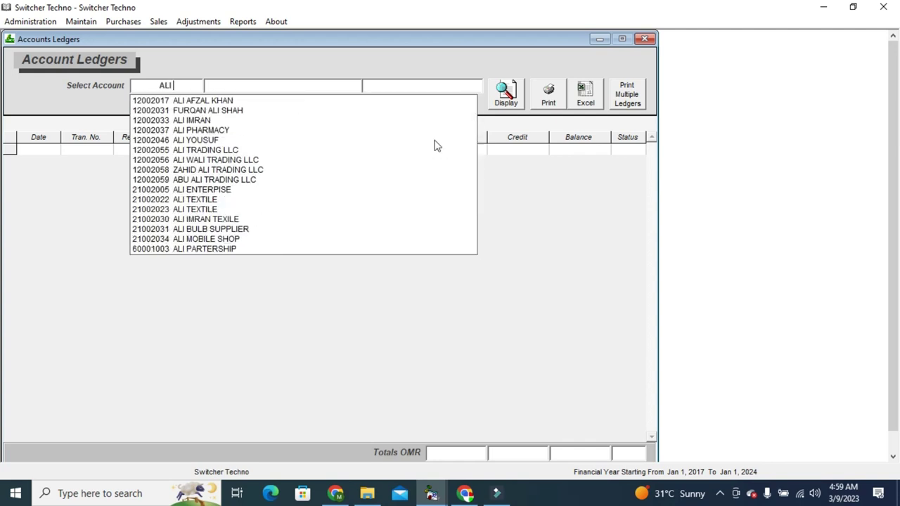
{"action": "key", "text": "Down"}
{"action": "key", "text": "Return"}
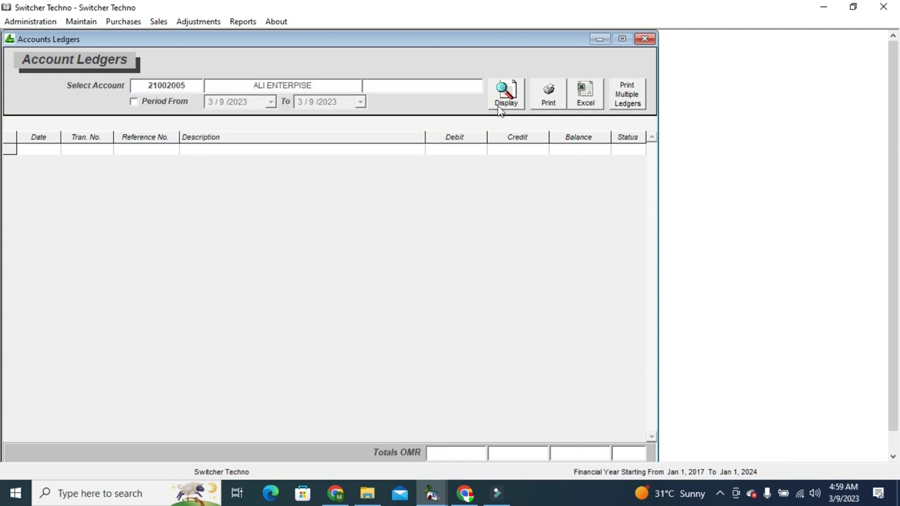
{"action": "left_click", "coordinate": [503, 94]}
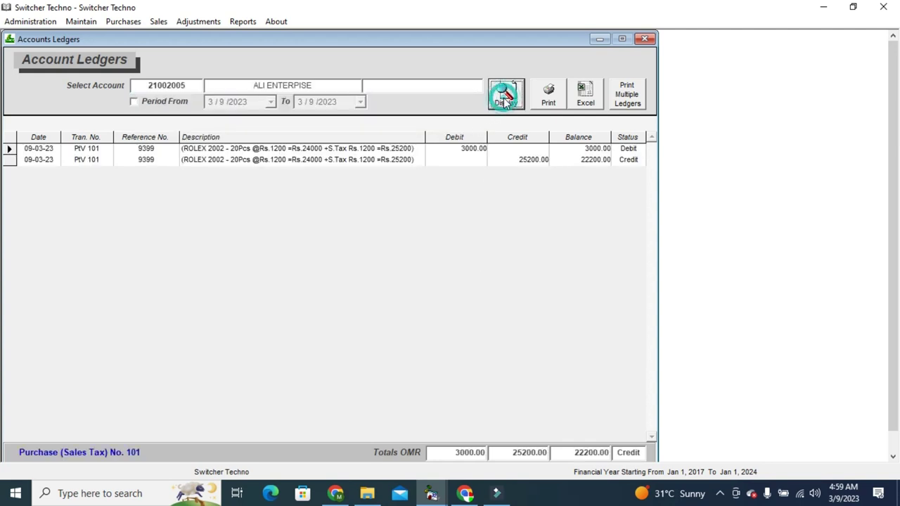
Step: Examine the credit, debit and balance entries of the vendor's ledger, and view its print preview
{"action": "left_click", "coordinate": [521, 161]}
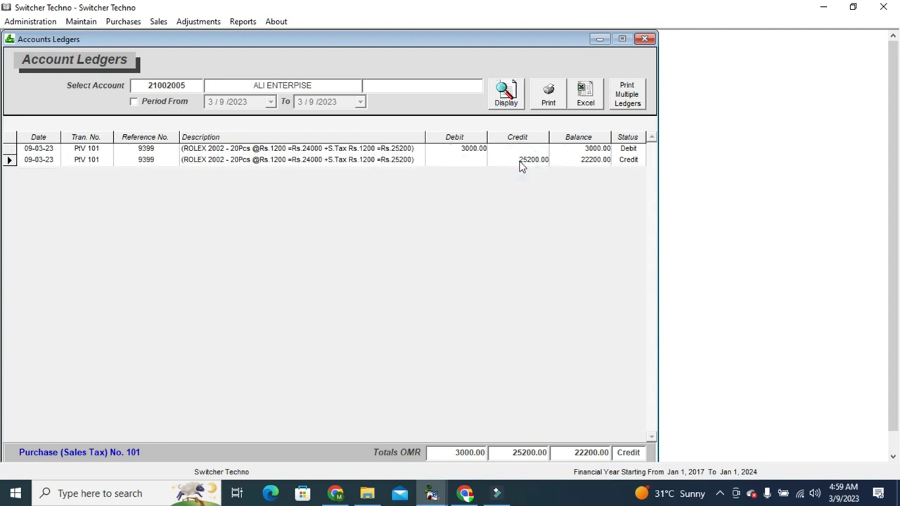
{"action": "left_click", "coordinate": [476, 149]}
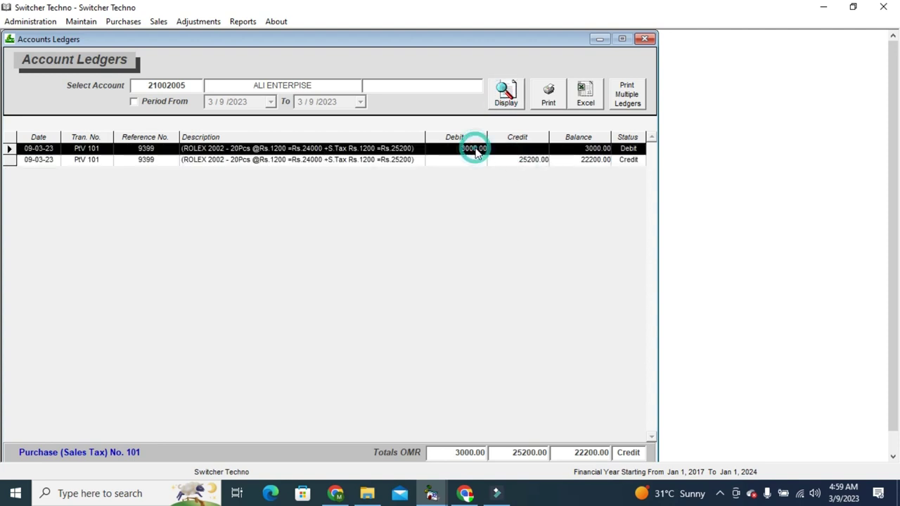
{"action": "left_click", "coordinate": [605, 160]}
{"action": "left_click", "coordinate": [548, 98]}
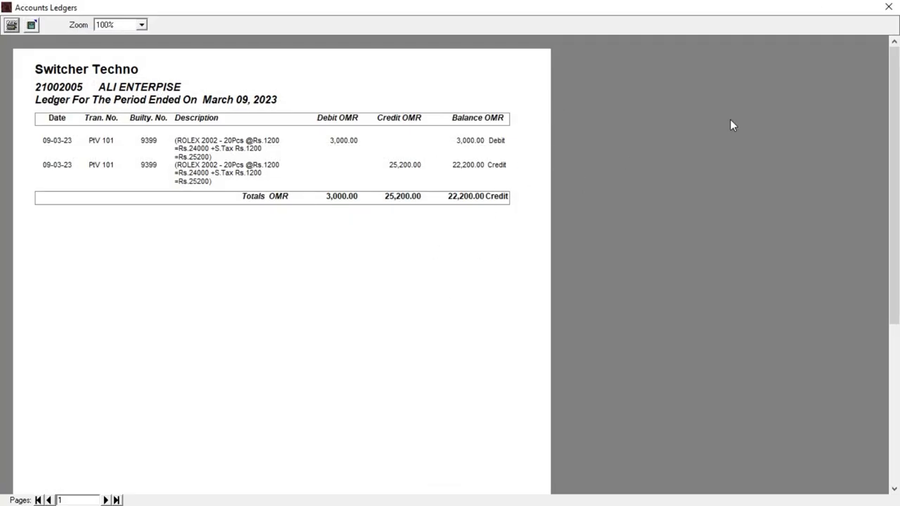
{"action": "left_click", "coordinate": [888, 6]}
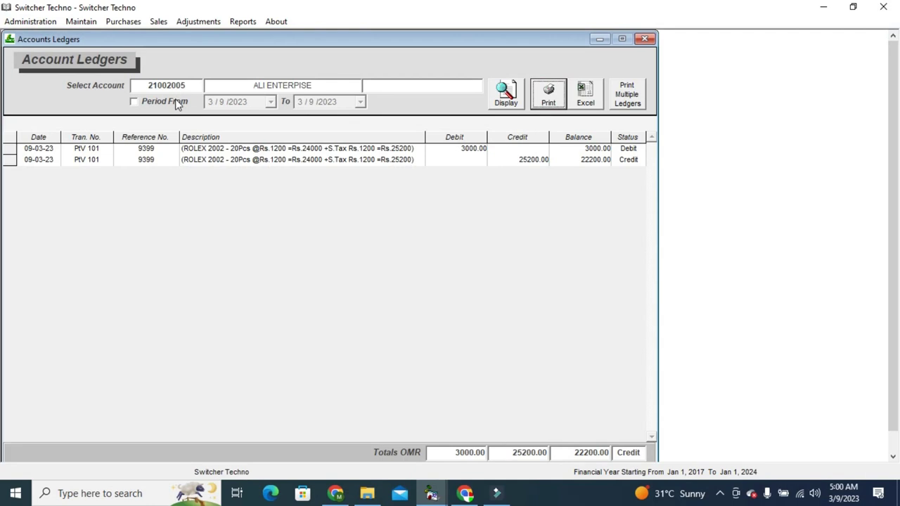
Step: Try the ledger's period filter and its start-date calendar, and close the ledger and the non-tax purchase window
{"action": "left_click", "coordinate": [177, 102]}
{"action": "left_click", "coordinate": [271, 102]}
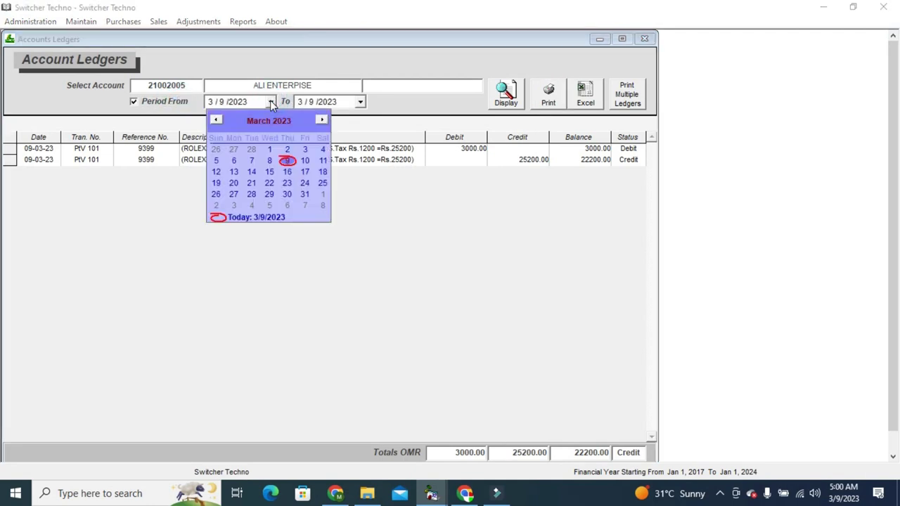
{"action": "left_click", "coordinate": [270, 102]}
{"action": "left_click", "coordinate": [644, 39]}
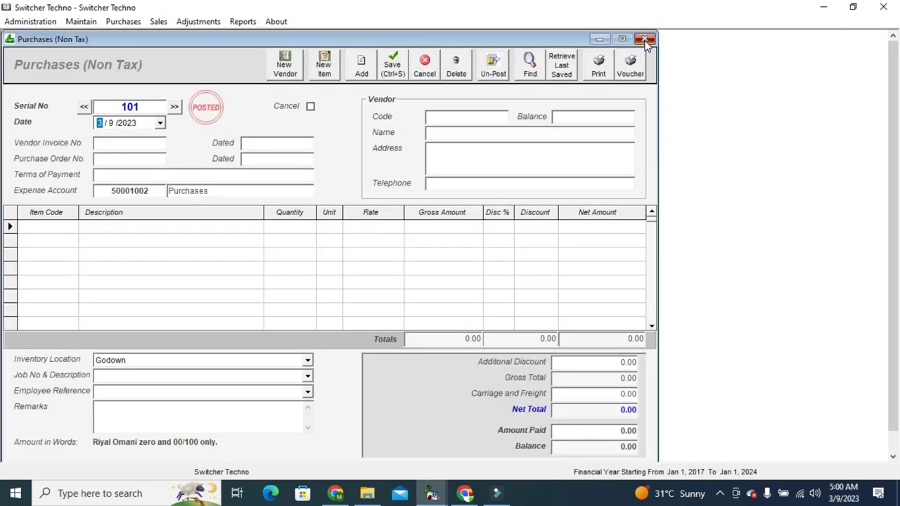
{"action": "left_click", "coordinate": [645, 39]}
Step: Display the inventory balances report for all items and check the closing balance of ROLEX 2002
{"action": "left_click", "coordinate": [242, 27]}
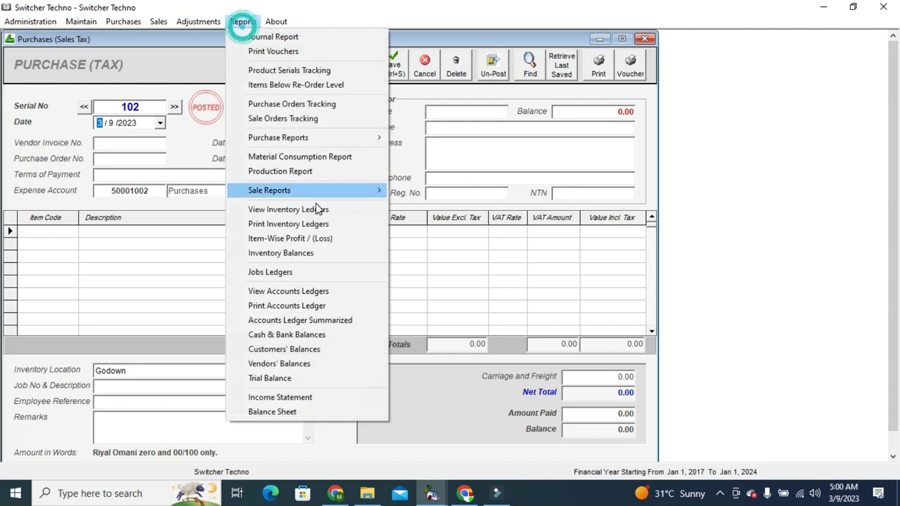
{"action": "left_click", "coordinate": [326, 252]}
{"action": "left_click", "coordinate": [516, 164]}
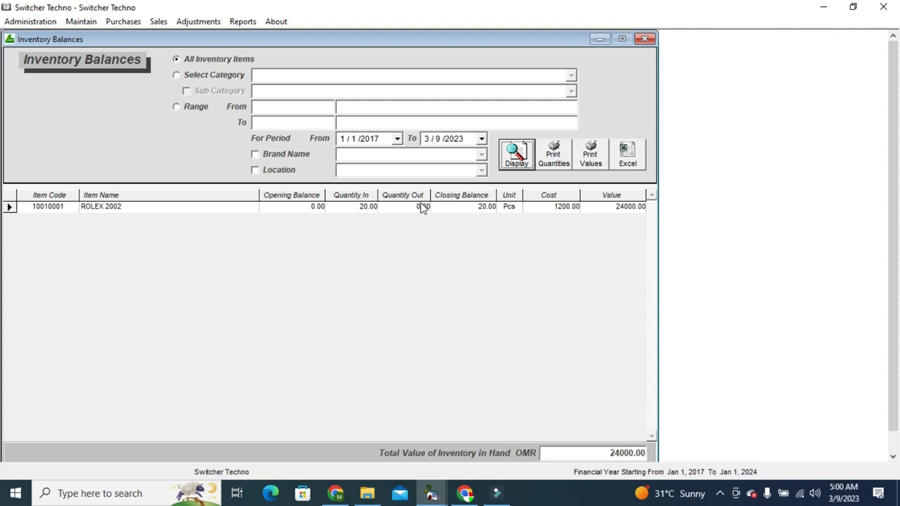
{"action": "left_click", "coordinate": [480, 206]}
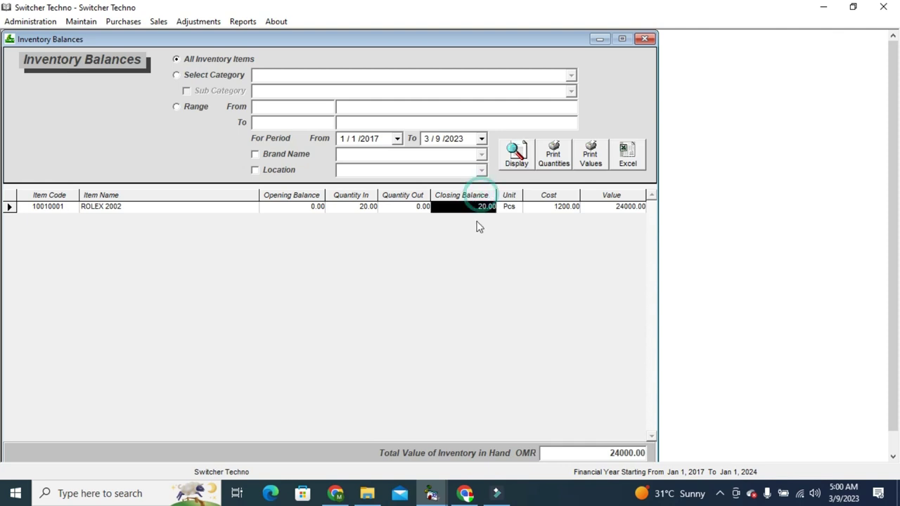
Step: Limit the inventory balances to the WATCHES category and the ROLEX sub category
{"action": "left_click", "coordinate": [231, 73]}
{"action": "left_click", "coordinate": [570, 75]}
{"action": "left_click", "coordinate": [380, 89]}
{"action": "left_click", "coordinate": [202, 93]}
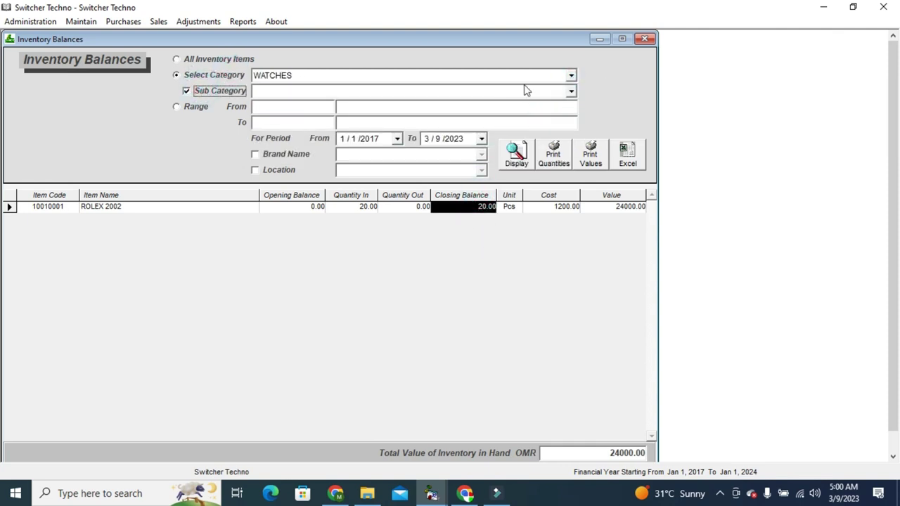
{"action": "left_click", "coordinate": [567, 90]}
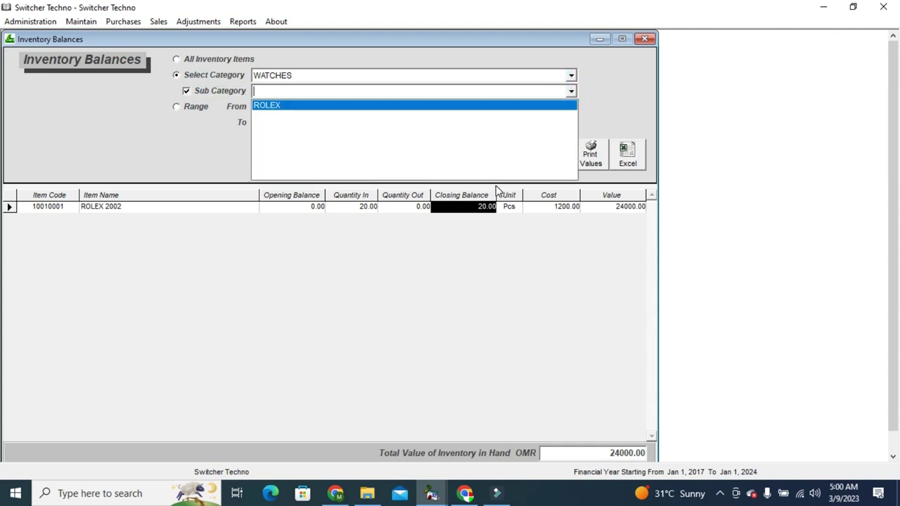
{"action": "left_click", "coordinate": [505, 173]}
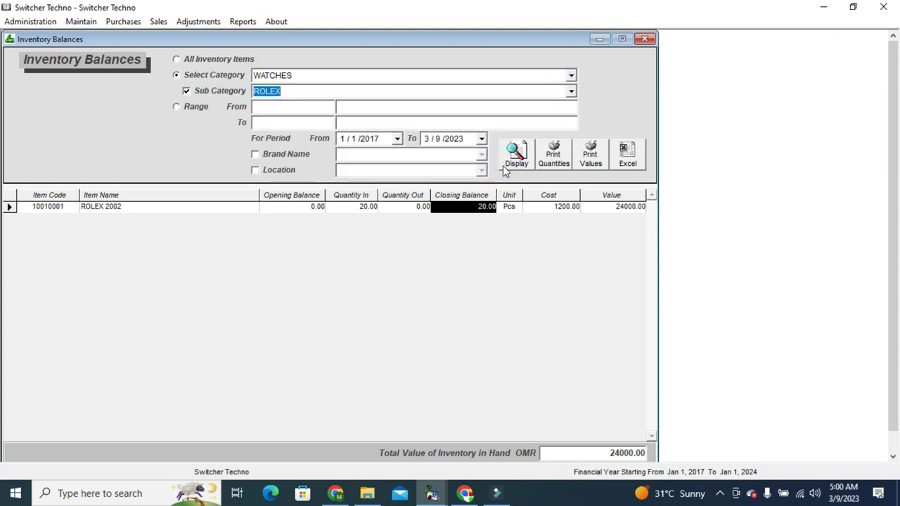
Step: Reset the report to all inventory items and close the inventory balances and VAT purchase windows
{"action": "left_click", "coordinate": [395, 140]}
{"action": "left_click", "coordinate": [395, 141]}
{"action": "left_click", "coordinate": [285, 172]}
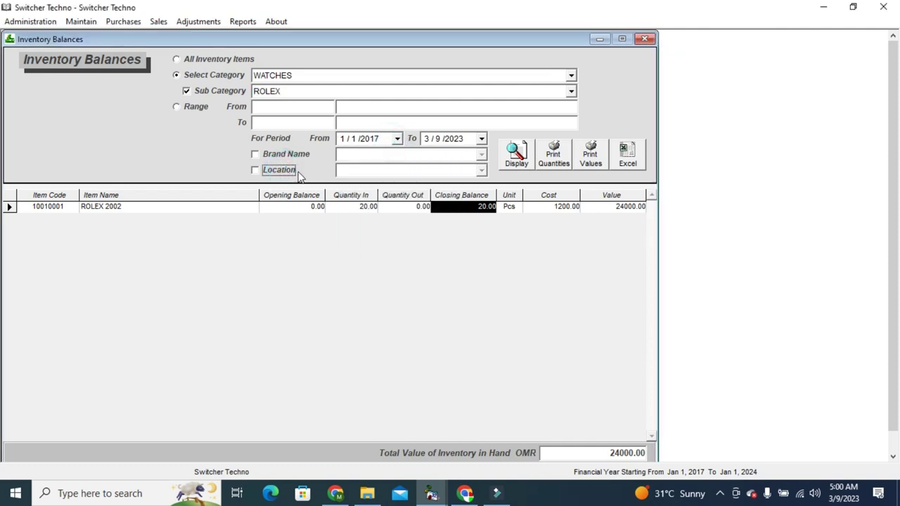
{"action": "left_click", "coordinate": [232, 59]}
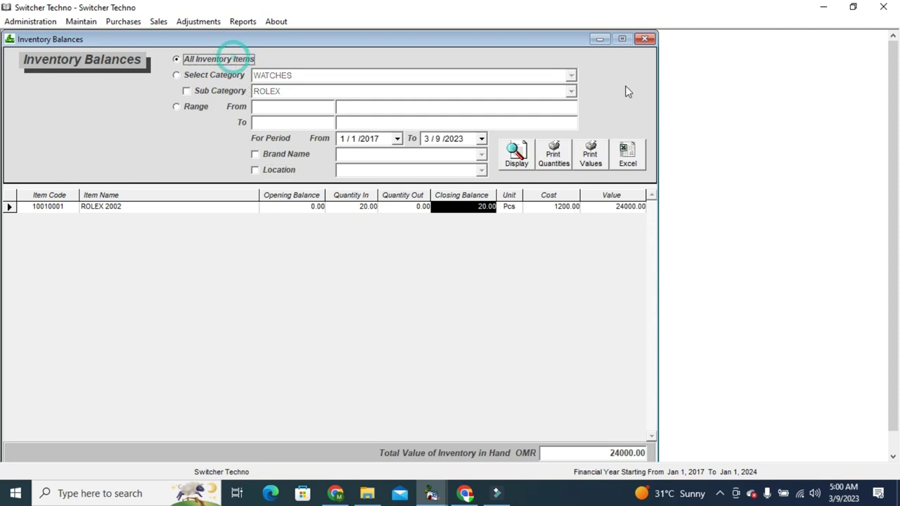
{"action": "left_click", "coordinate": [644, 39]}
{"action": "left_click", "coordinate": [646, 40]}
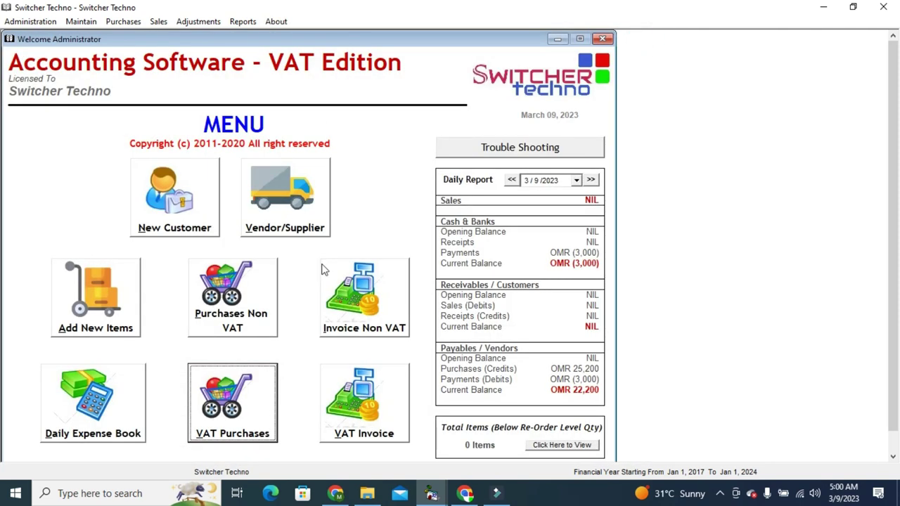
Step: Open a VAT invoice and choose ABC TRADI NG LLC as the customer
{"action": "left_click", "coordinate": [360, 412]}
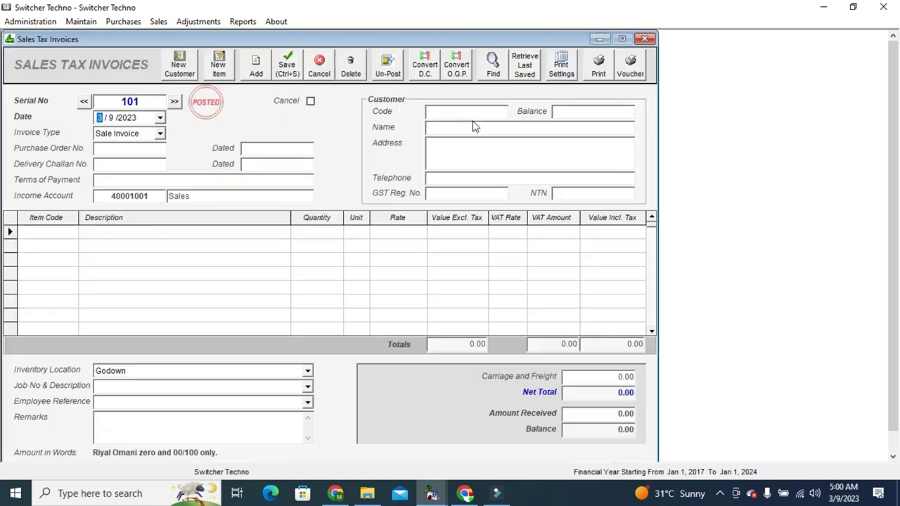
{"action": "left_click", "coordinate": [468, 112]}
{"action": "type", "text": "LL"}
{"action": "key", "text": "Down"}
{"action": "key", "text": "Down"}
{"action": "key", "text": "Down"}
{"action": "key", "text": "Down"}
{"action": "key", "text": "Down"}
{"action": "key", "text": "Down"}
{"action": "key", "text": "Down"}
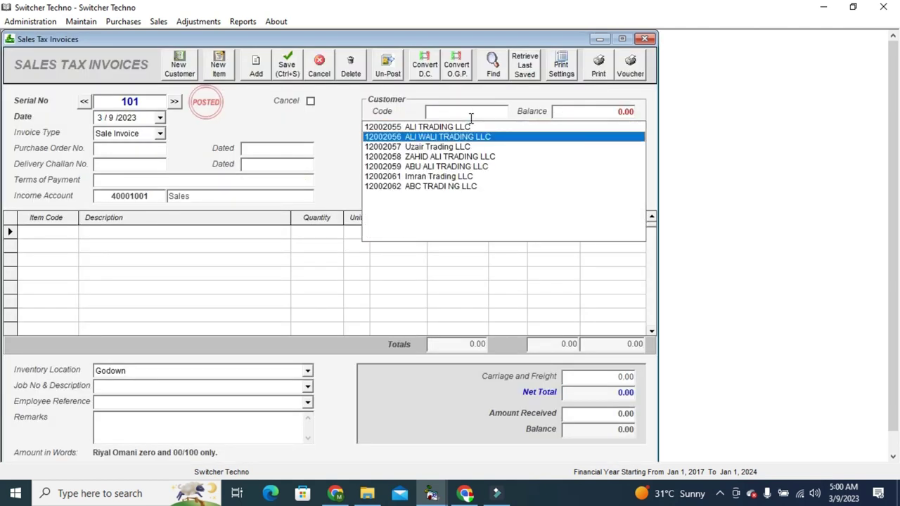
{"action": "key", "text": "Return"}
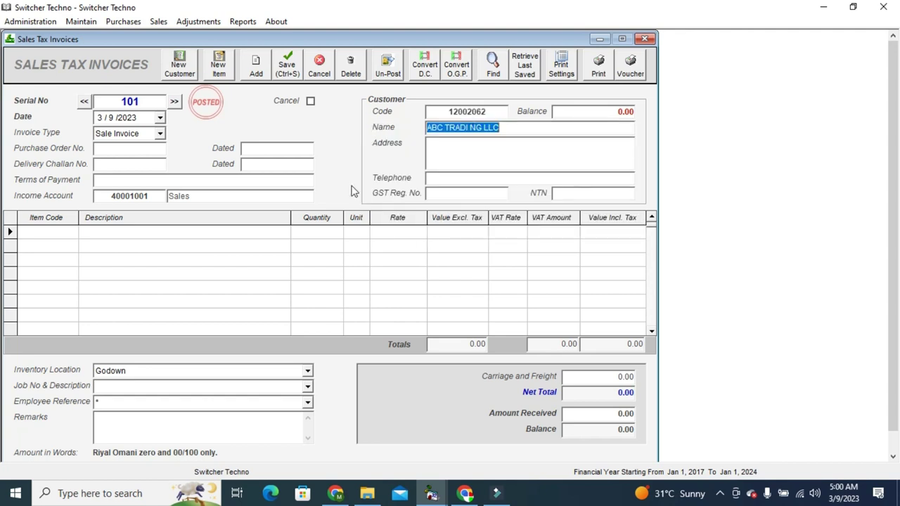
Step: Add ROLEX 2002 to the first invoice line with a quantity of 2 and a VAT rate of 5
{"action": "left_click", "coordinate": [44, 229]}
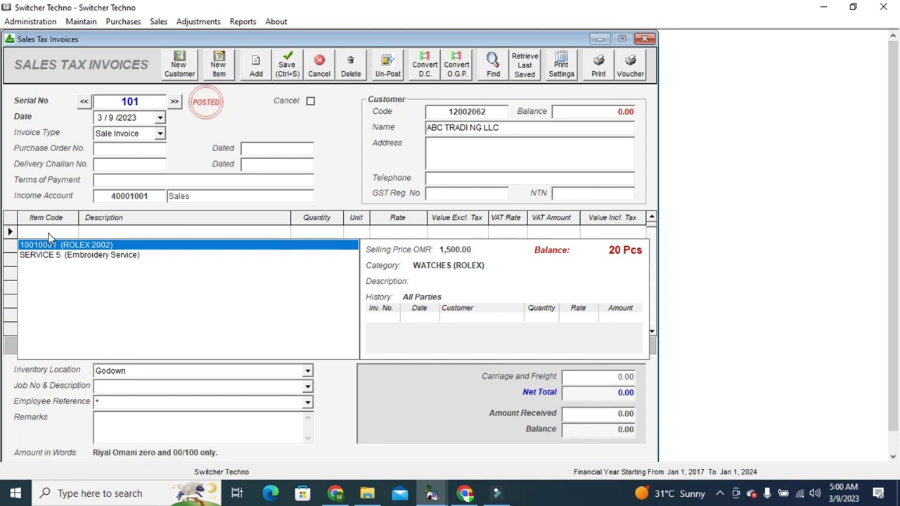
{"action": "key", "text": "Return"}
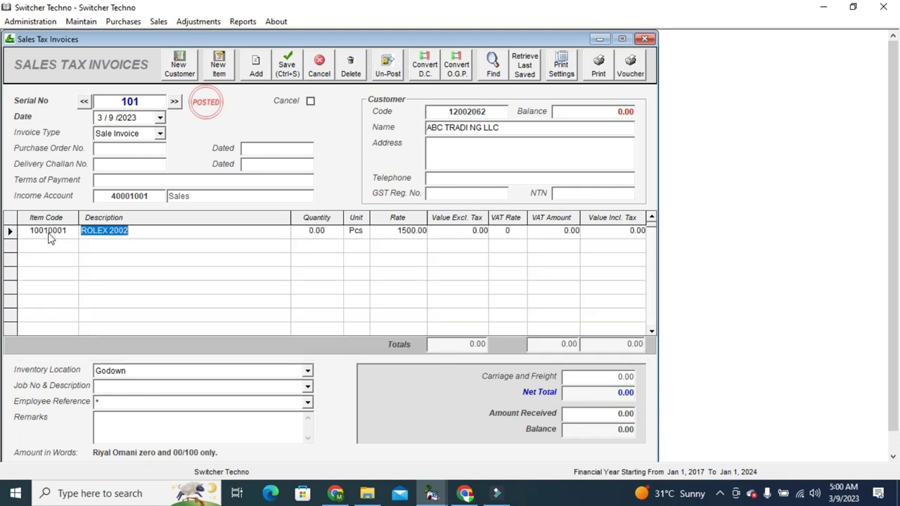
{"action": "key", "text": "Return"}
{"action": "type", "text": "2"}
{"action": "key", "text": "Return"}
{"action": "key", "text": "Return"}
{"action": "key", "text": "Return"}
{"action": "key", "text": "Return"}
{"action": "key", "text": "Return"}
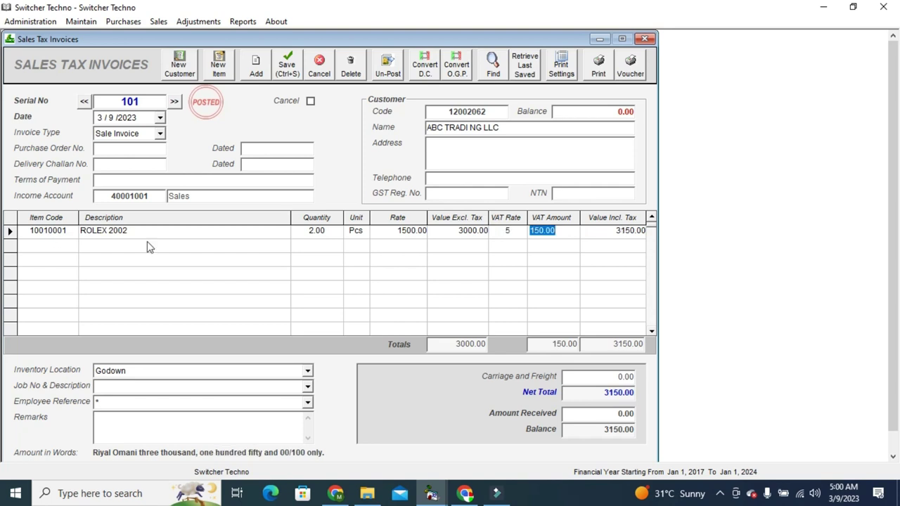
Step: Enter 10 as the amount received on the ABC TRADI NG LLC invoice and open its print preview
{"action": "left_click", "coordinate": [607, 408]}
{"action": "left_click", "coordinate": [619, 416]}
{"action": "type", "text": "10"}
{"action": "left_click", "coordinate": [601, 431]}
{"action": "left_click", "coordinate": [599, 64]}
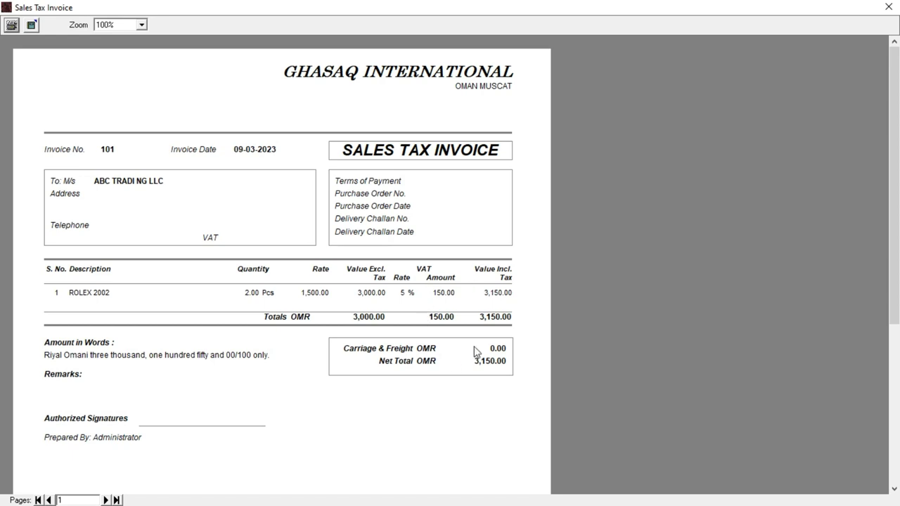
Step: Open the print dialog for invoice 101, dismiss it and close the invoice preview
{"action": "left_click", "coordinate": [12, 26]}
{"action": "left_click", "coordinate": [284, 288]}
{"action": "left_click", "coordinate": [889, 7]}
Step: Display the sale register for all sales and examine the VAT column and the totals
{"action": "left_click", "coordinate": [242, 21]}
{"action": "left_click", "coordinate": [337, 190]}
{"action": "left_click", "coordinate": [471, 201]}
{"action": "left_click", "coordinate": [543, 93]}
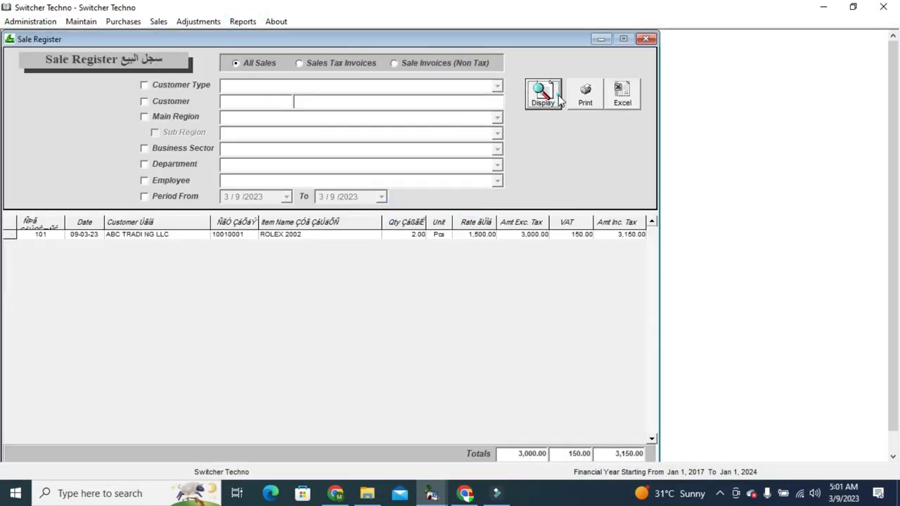
{"action": "left_click", "coordinate": [583, 218]}
{"action": "left_click", "coordinate": [568, 454]}
{"action": "left_click", "coordinate": [513, 455]}
{"action": "left_click", "coordinate": [513, 456]}
Step: Enable the sale register's period filter and switch the customer and customer type filters on and off
{"action": "left_click", "coordinate": [193, 197]}
{"action": "left_click", "coordinate": [286, 197]}
{"action": "left_click", "coordinate": [286, 197]}
{"action": "left_click", "coordinate": [171, 101]}
{"action": "left_click", "coordinate": [185, 84]}
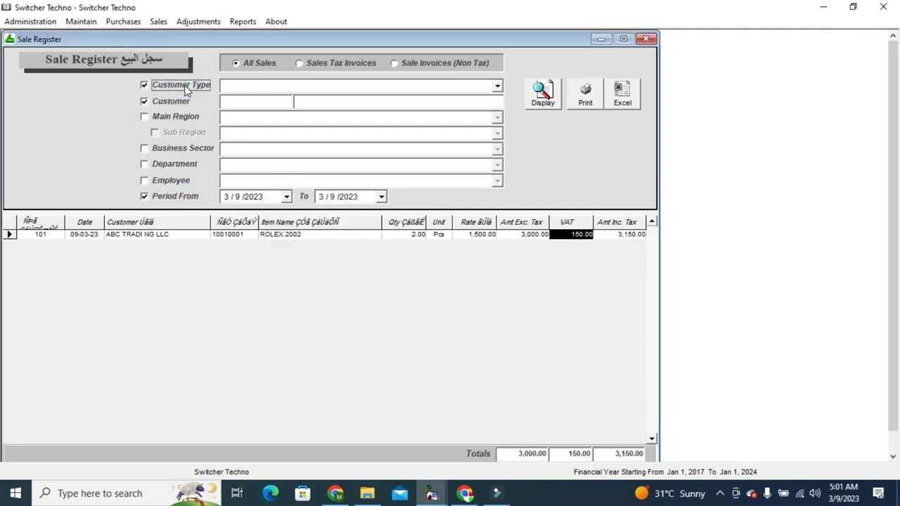
{"action": "left_click", "coordinate": [180, 100]}
{"action": "left_click", "coordinate": [185, 85]}
Step: Display the purchase register for all purchases
{"action": "left_click", "coordinate": [239, 22]}
{"action": "mouse_move", "coordinate": [315, 139]}
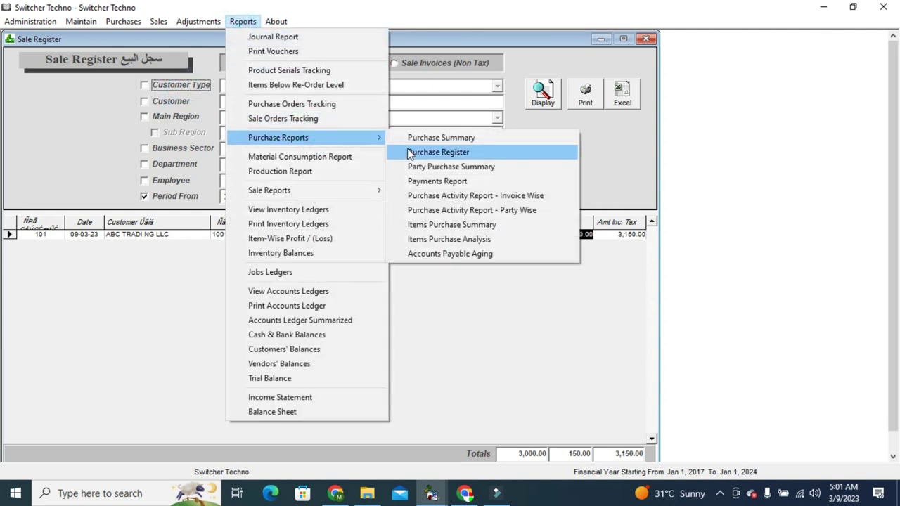
{"action": "left_click", "coordinate": [439, 150]}
{"action": "left_click", "coordinate": [540, 103]}
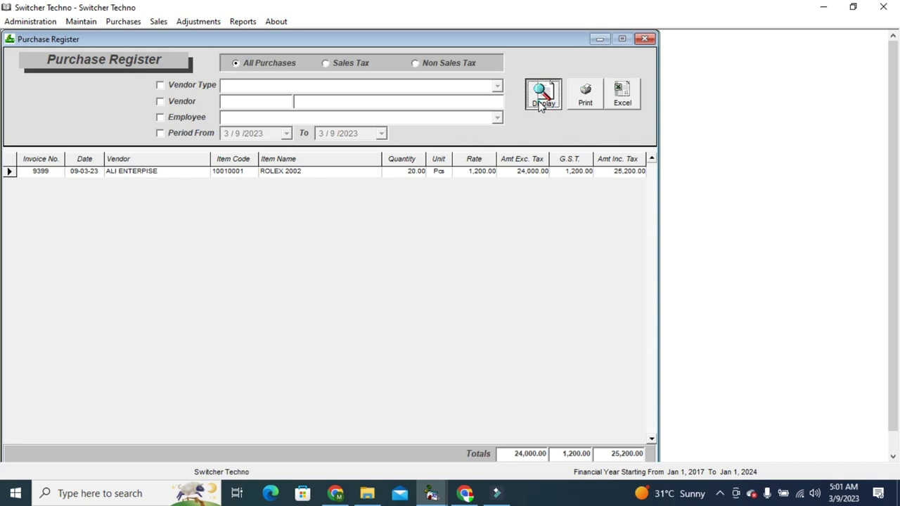
Step: Enable the purchase register's period filter, then try the Sales Tax, All Purchases and vendor type options
{"action": "left_click", "coordinate": [196, 135]}
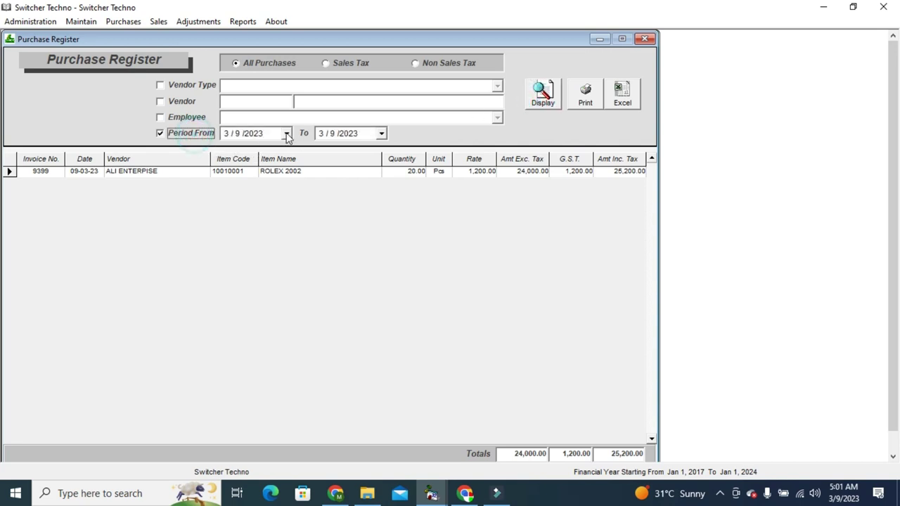
{"action": "left_click", "coordinate": [286, 133]}
{"action": "left_click", "coordinate": [286, 133]}
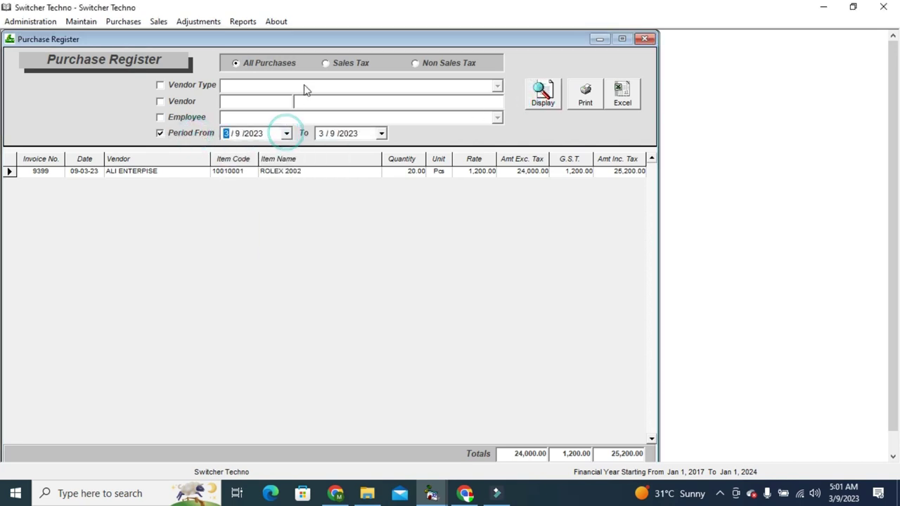
{"action": "left_click", "coordinate": [337, 63]}
{"action": "left_click", "coordinate": [276, 62]}
{"action": "left_click", "coordinate": [196, 88]}
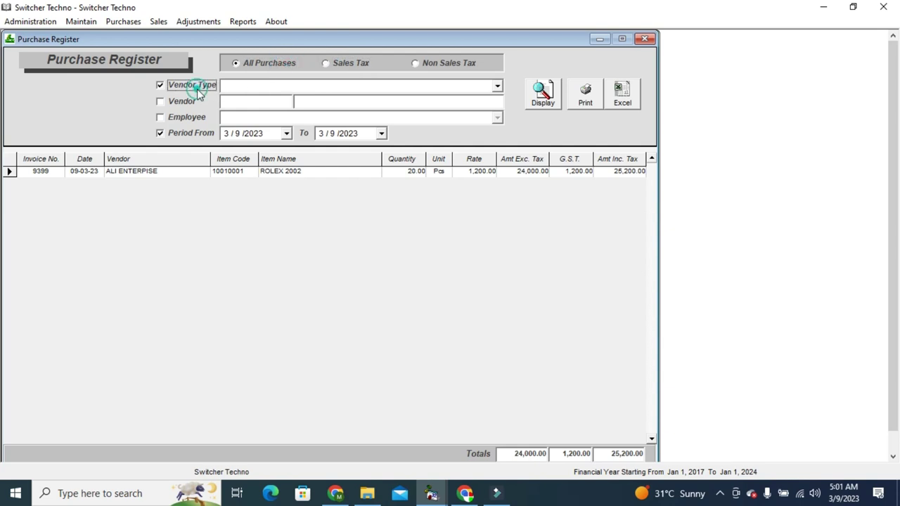
Step: Display the item-wise profit and loss report for all inventory items, check the profit figure and enable the period filter
{"action": "left_click", "coordinate": [243, 21]}
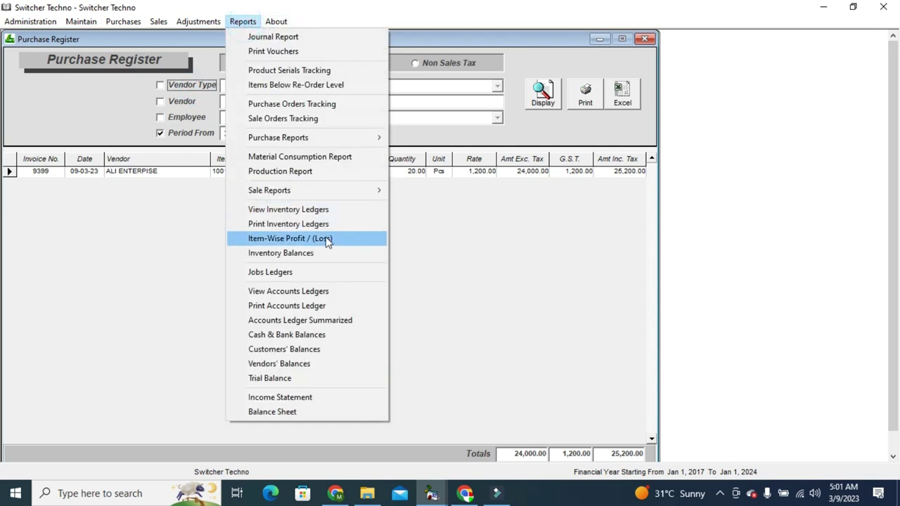
{"action": "left_click", "coordinate": [323, 238]}
{"action": "left_click", "coordinate": [573, 87]}
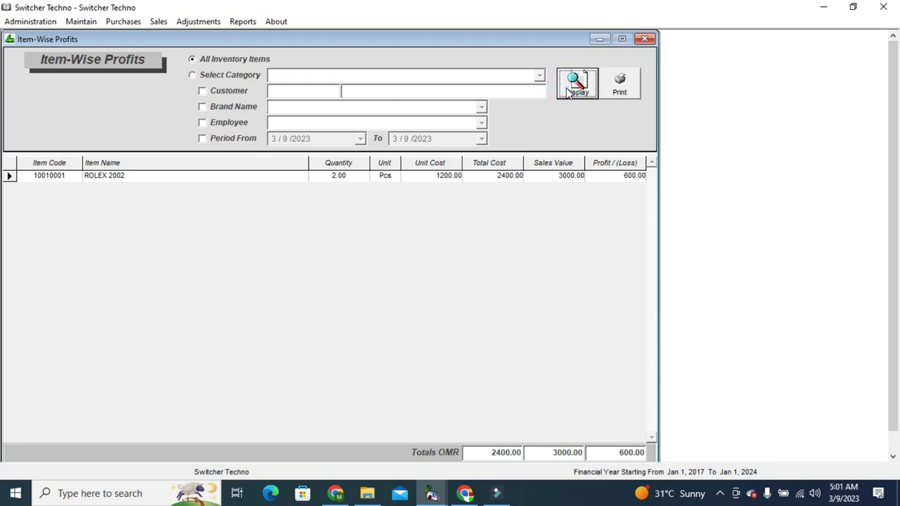
{"action": "left_click", "coordinate": [634, 172]}
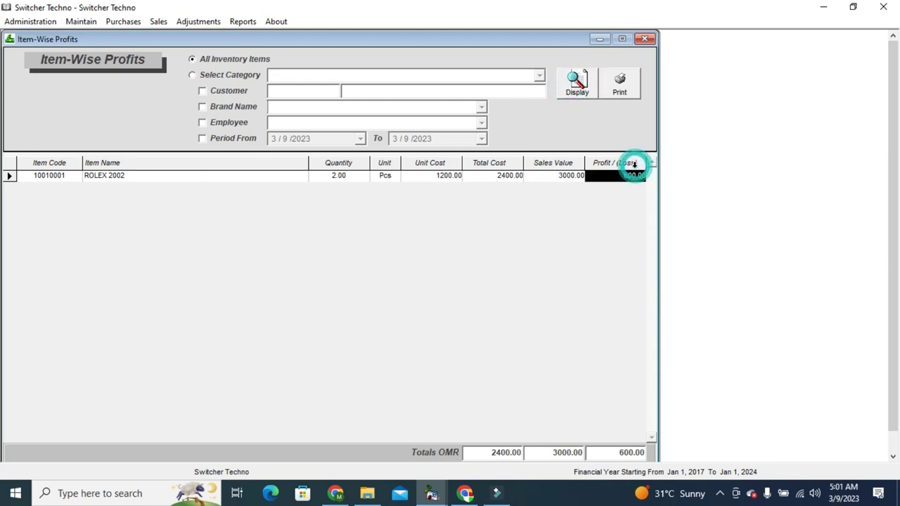
{"action": "left_click", "coordinate": [241, 138]}
{"action": "left_click", "coordinate": [360, 139]}
{"action": "left_click", "coordinate": [360, 139]}
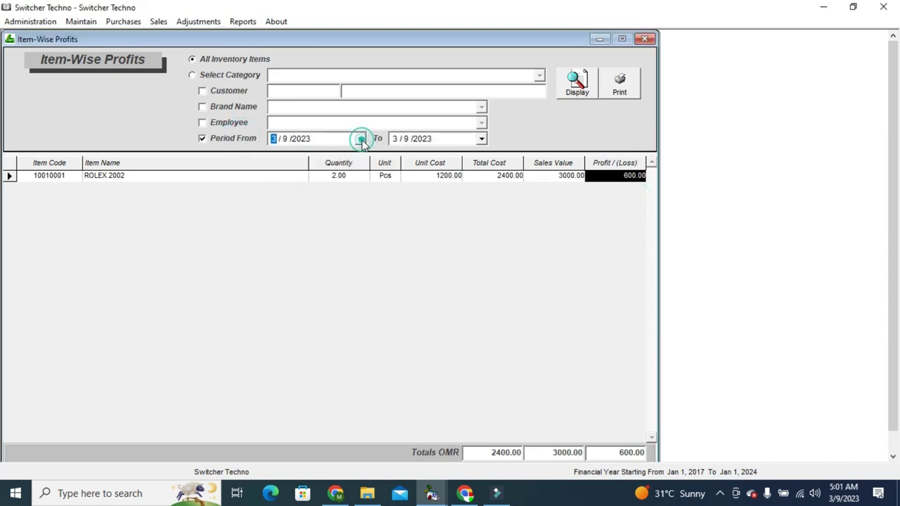
Step: View the to-date income statement down to the net profit for the period, then close it
{"action": "left_click", "coordinate": [242, 22]}
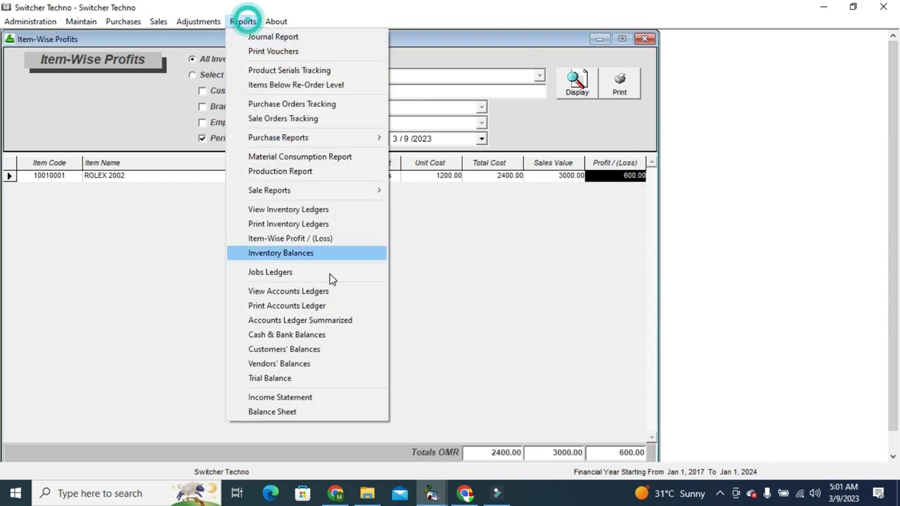
{"action": "left_click", "coordinate": [332, 397]}
{"action": "left_click", "coordinate": [557, 178]}
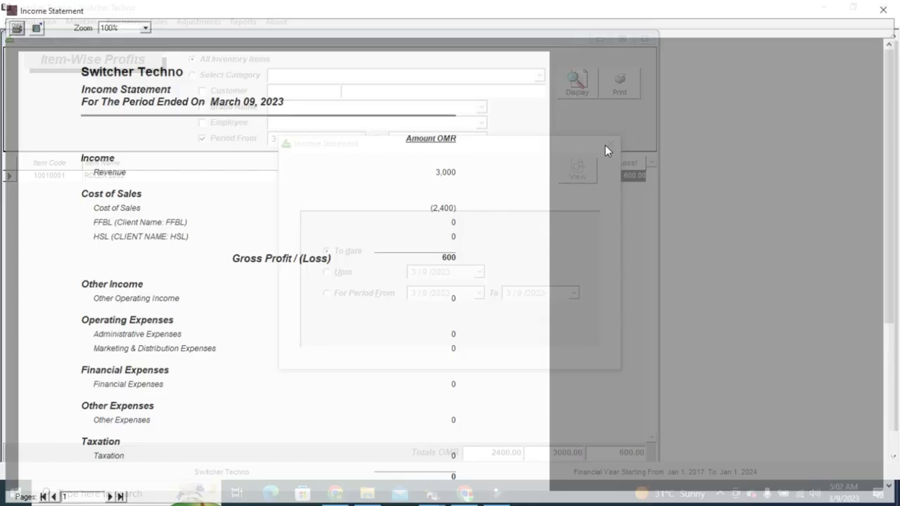
{"action": "scroll", "coordinate": [0, 134], "scroll_direction": "down", "scroll_amount": 3}
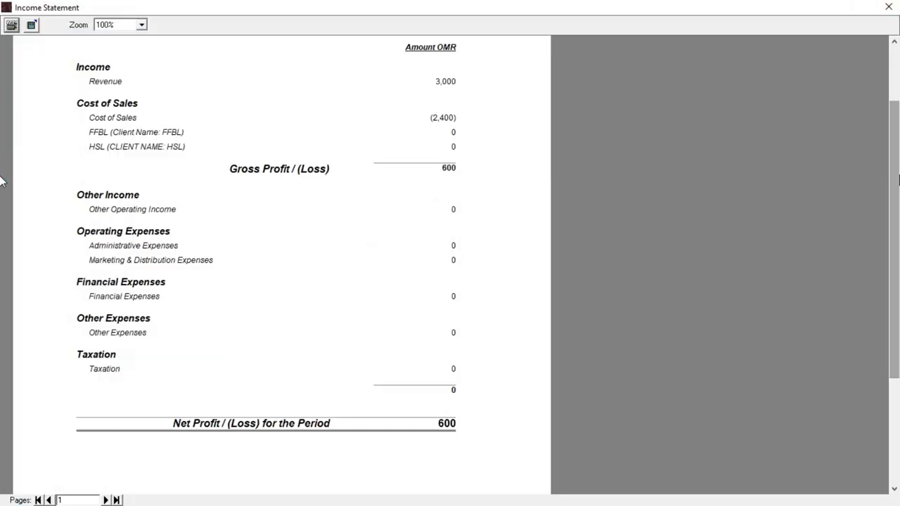
{"action": "left_click", "coordinate": [890, 7]}
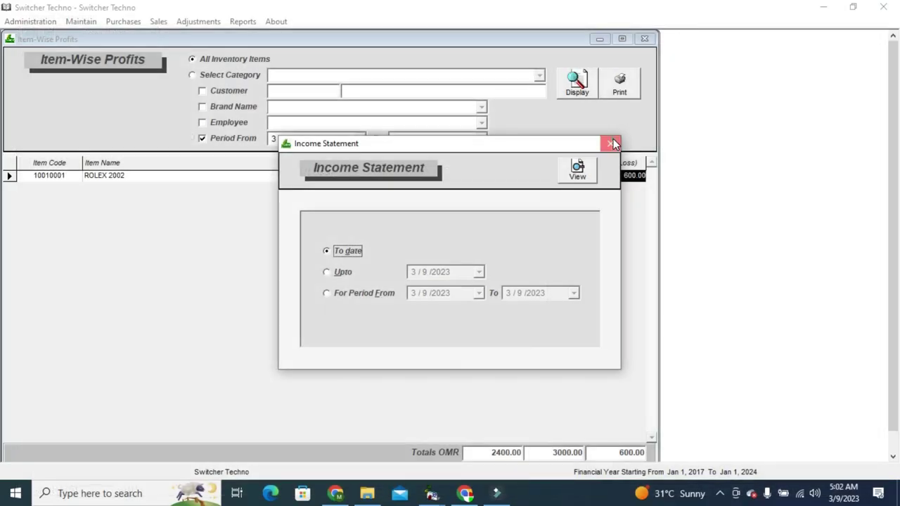
{"action": "left_click", "coordinate": [611, 144]}
Step: Close the item-wise profits, purchase register, sale register and sales tax invoice windows to return to the main menu
{"action": "left_click", "coordinate": [645, 40]}
{"action": "left_click", "coordinate": [646, 39]}
{"action": "left_click", "coordinate": [646, 40]}
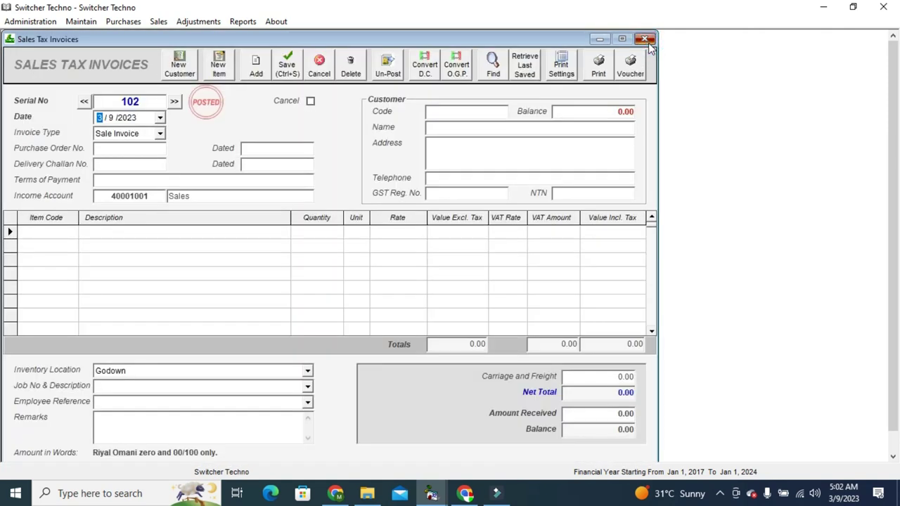
{"action": "left_click", "coordinate": [645, 40]}
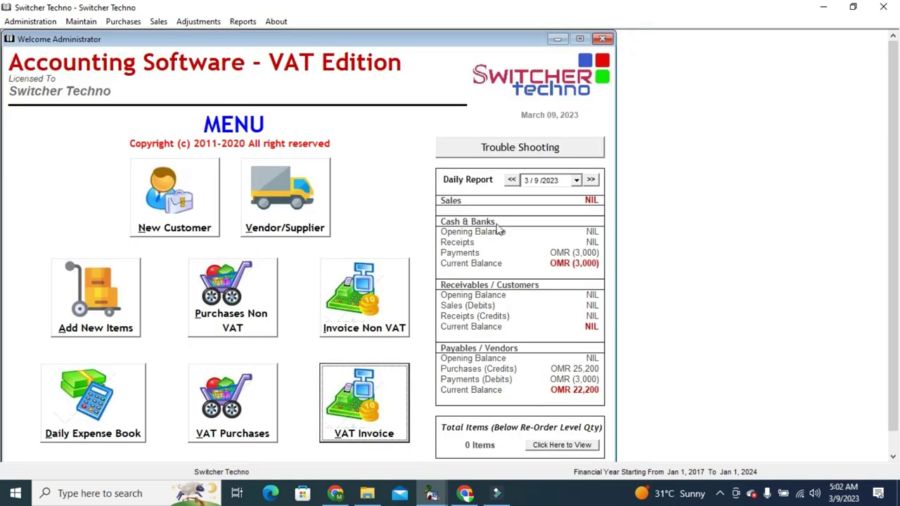